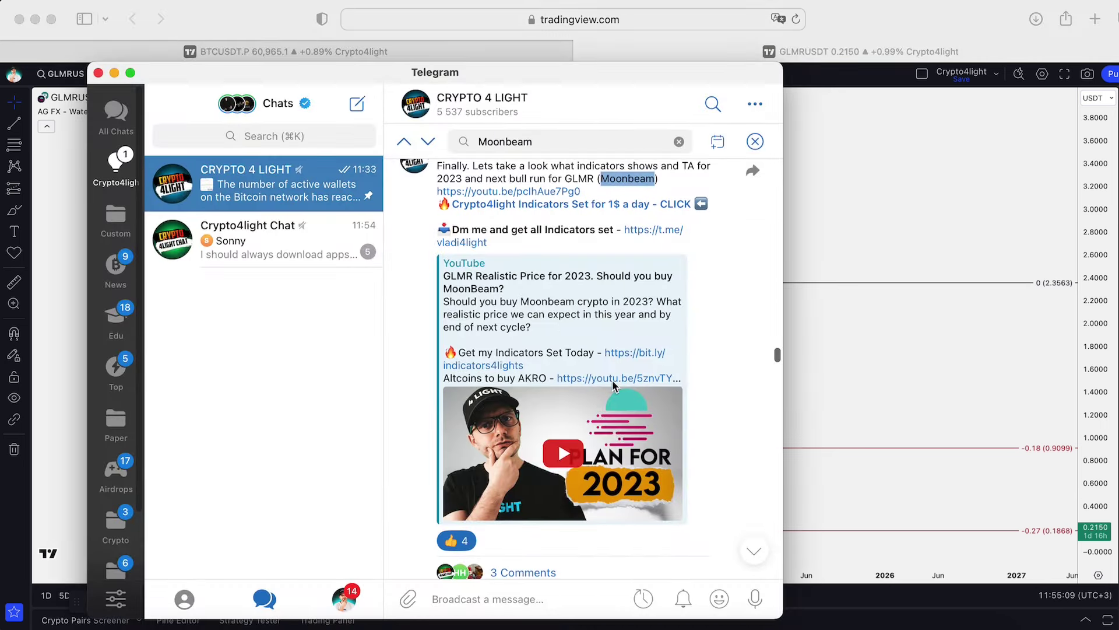
Scroll through the Moonbeam search results in the CRYPTO 4 LIGHT Telegram channel
scroll(598, 406, down, 1)
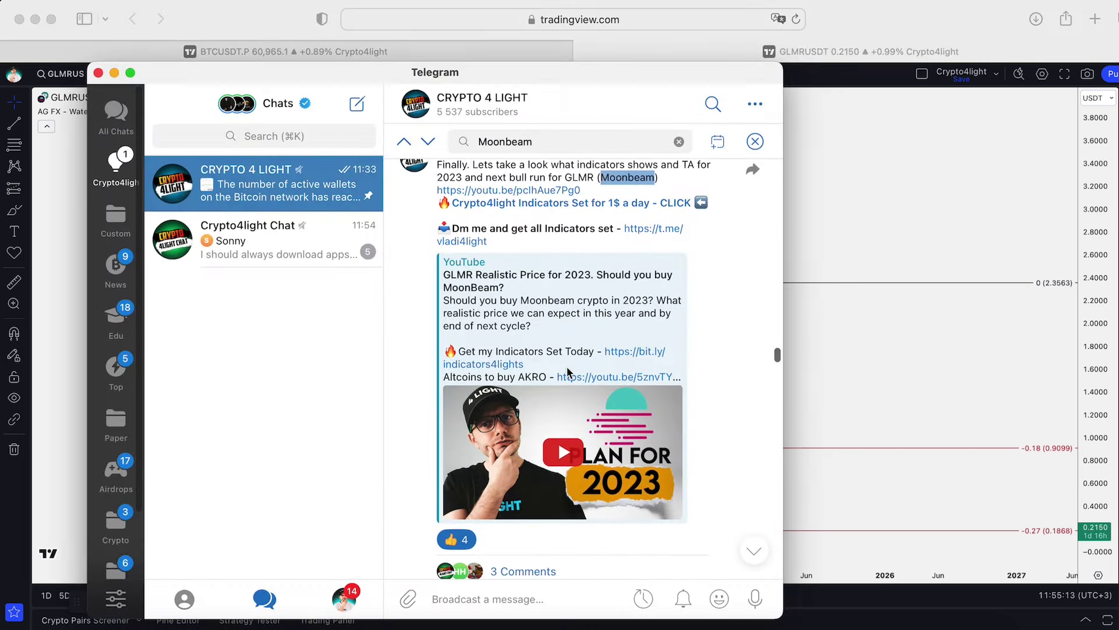
Return to the GLMRUSDT weekly chart and frame the early 2022 candles between the Fib levels
click(914, 341)
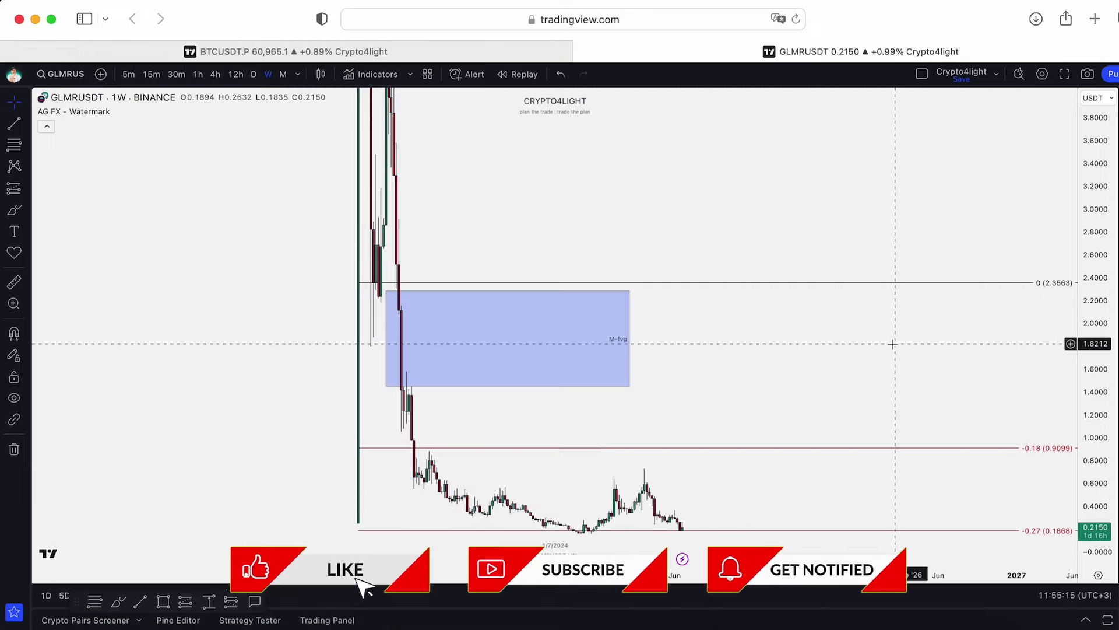
mouse_move(882, 351)
mouse_down()
mouse_move(936, 375)
mouse_move(779, 218)
mouse_up()
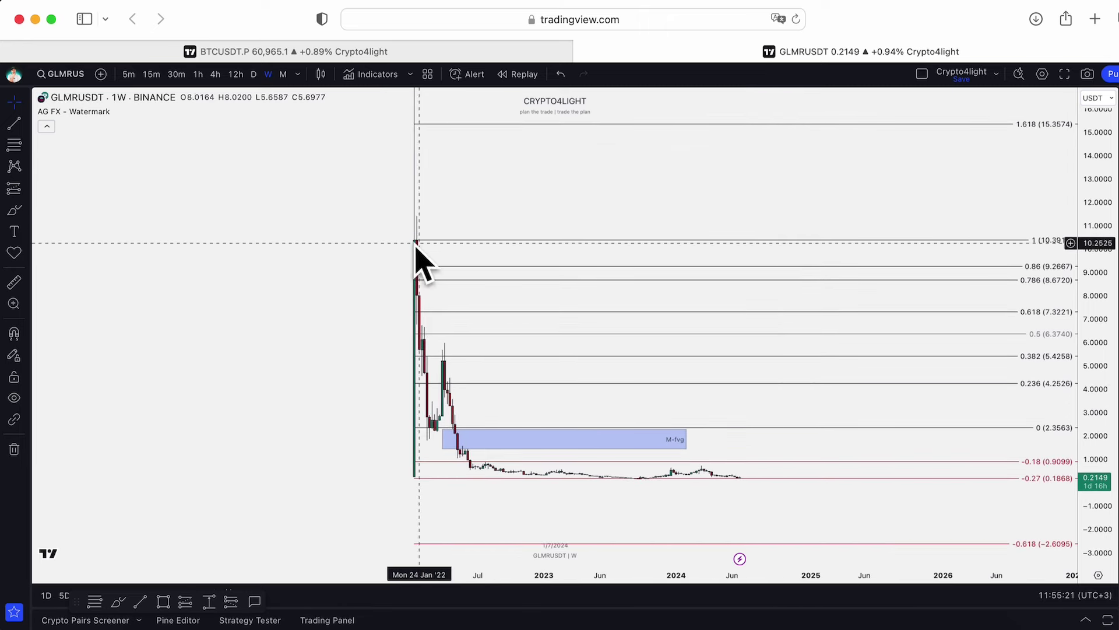
drag(470, 257, 445, 257)
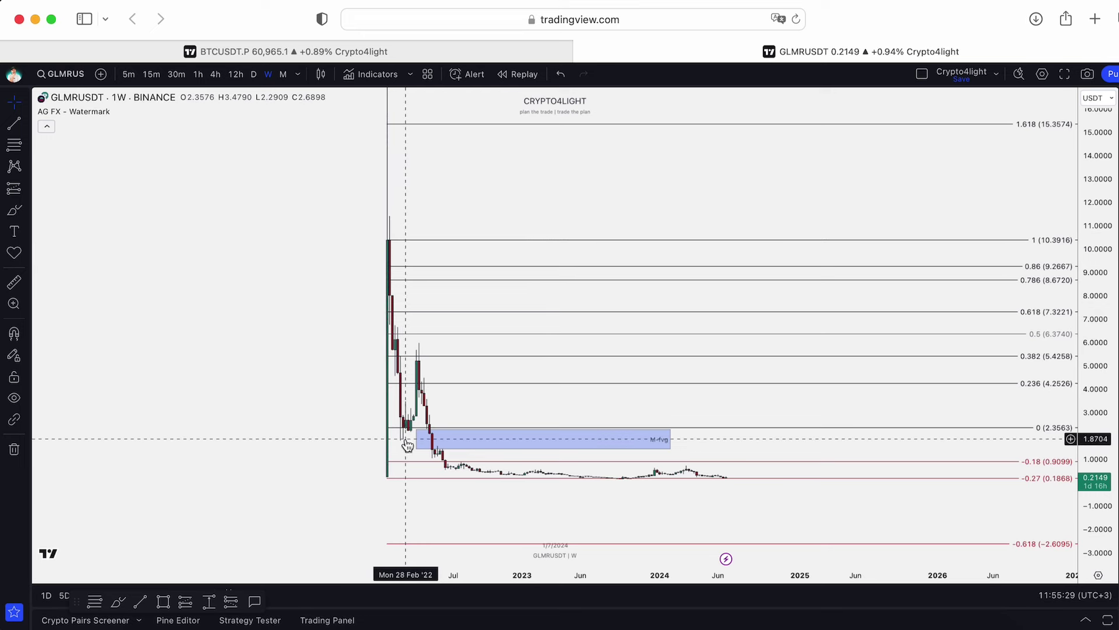
drag(1095, 428, 1096, 388)
drag(939, 392, 922, 338)
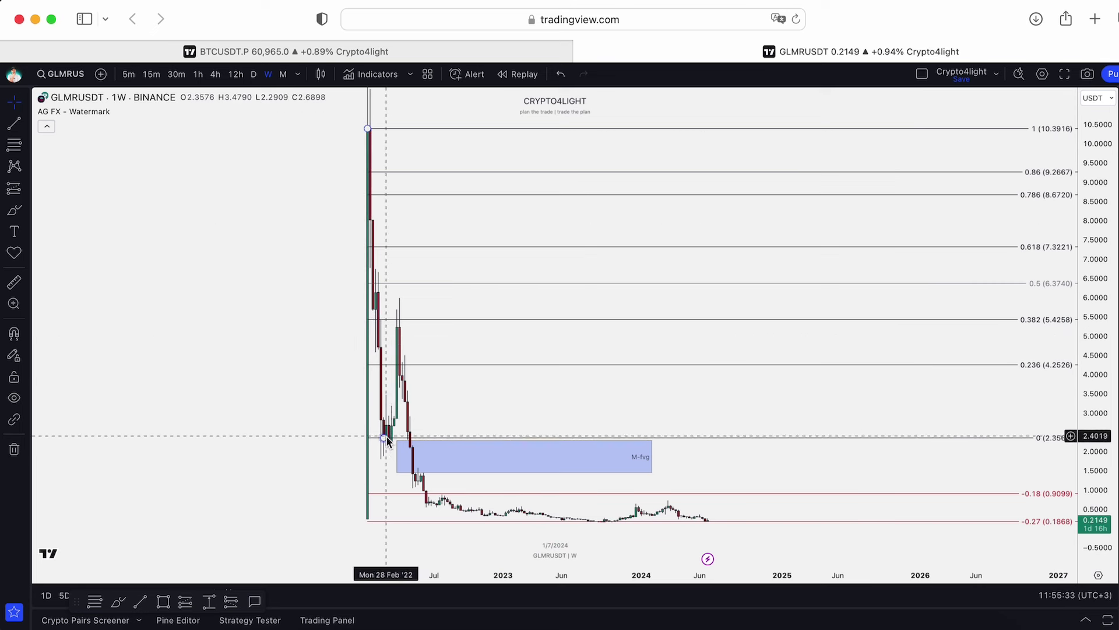
Switch the chart to Line and back to Candles, then zoom toward the recent lows
click(319, 74)
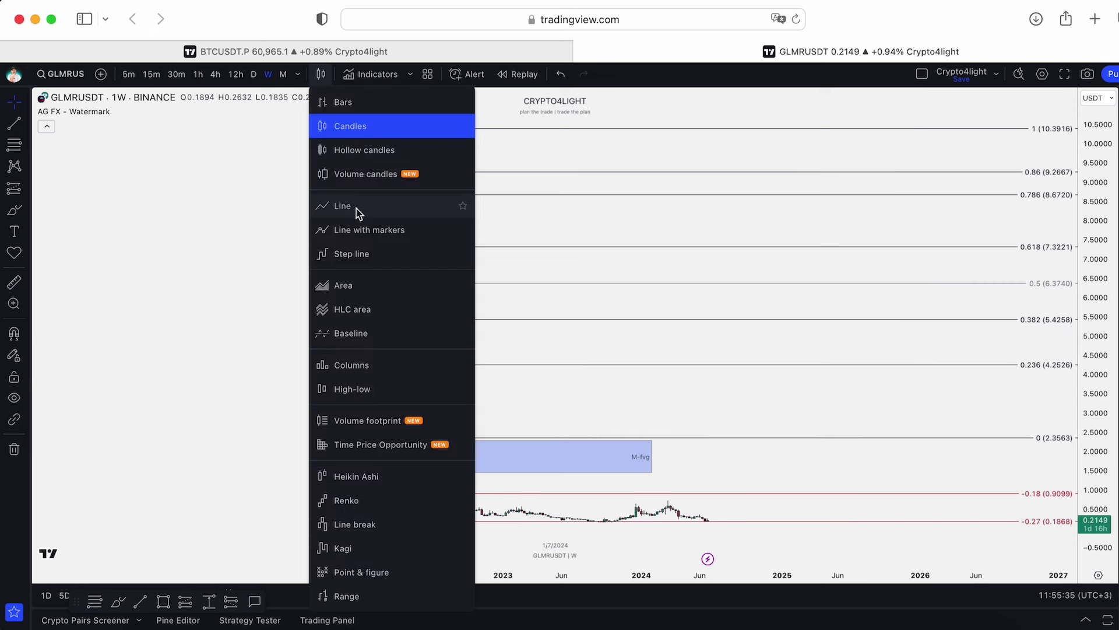
click(357, 211)
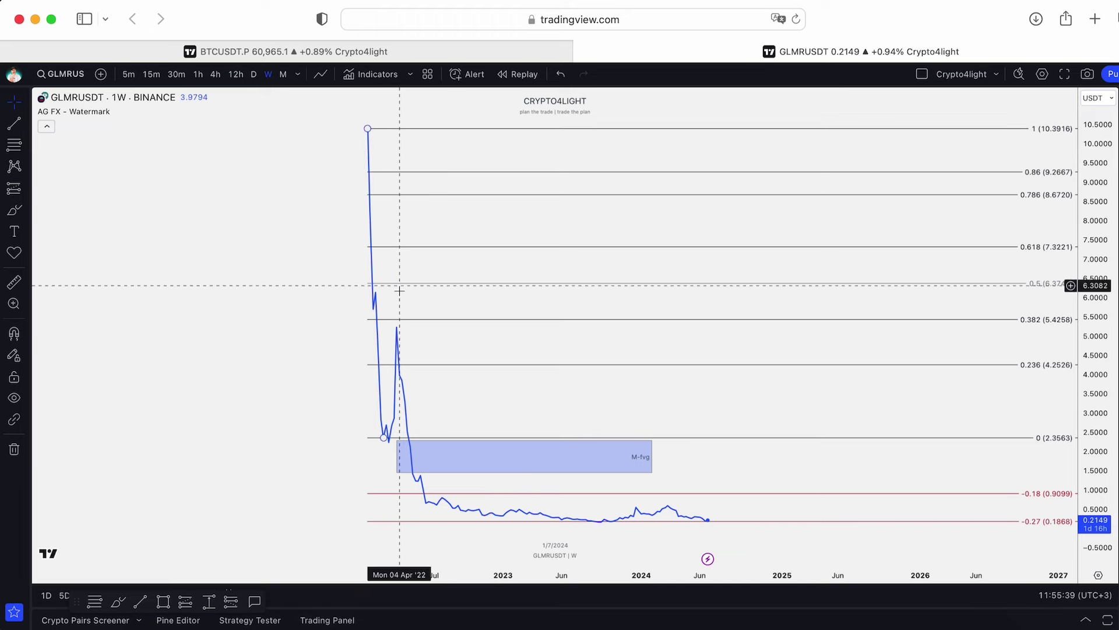
click(320, 74)
click(373, 125)
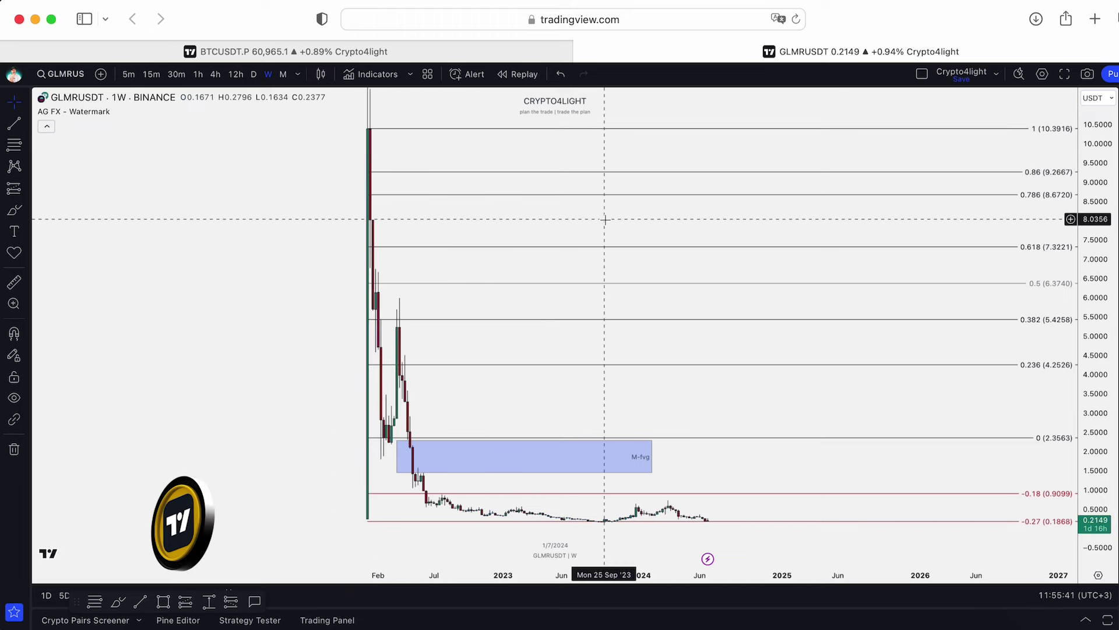
drag(604, 219, 509, 225)
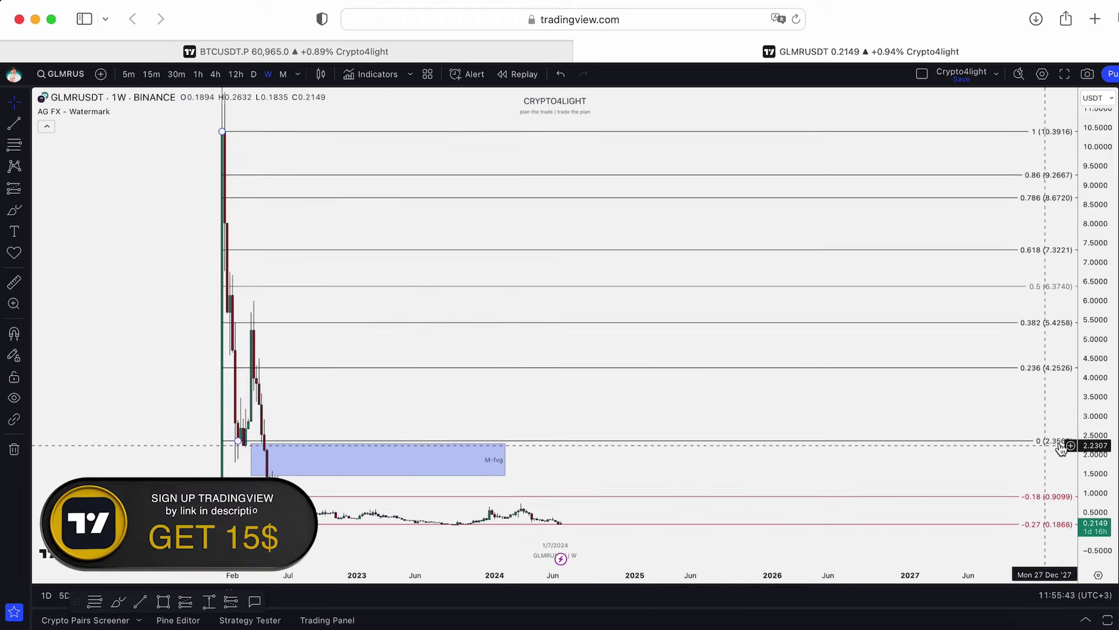
mouse_move(1079, 445)
mouse_down()
mouse_move(1007, 318)
mouse_move(1037, 175)
mouse_up()
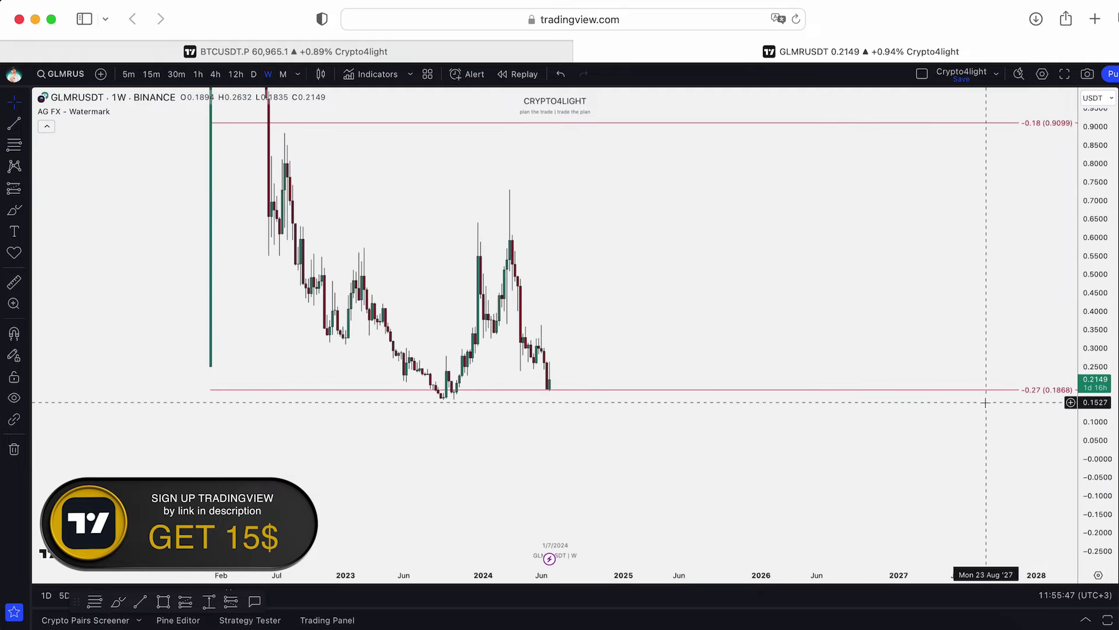
Draw a horizontal line from the September 2023 low at 0.1602 extending into 2025
drag(1102, 482, 751, 238)
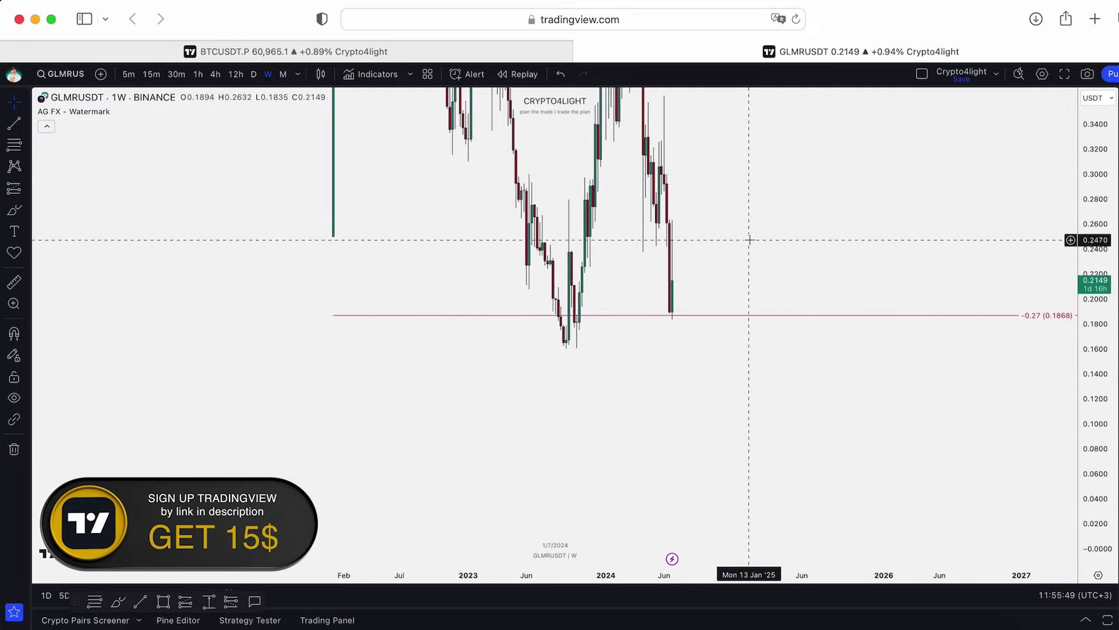
scroll(751, 238, up, 1)
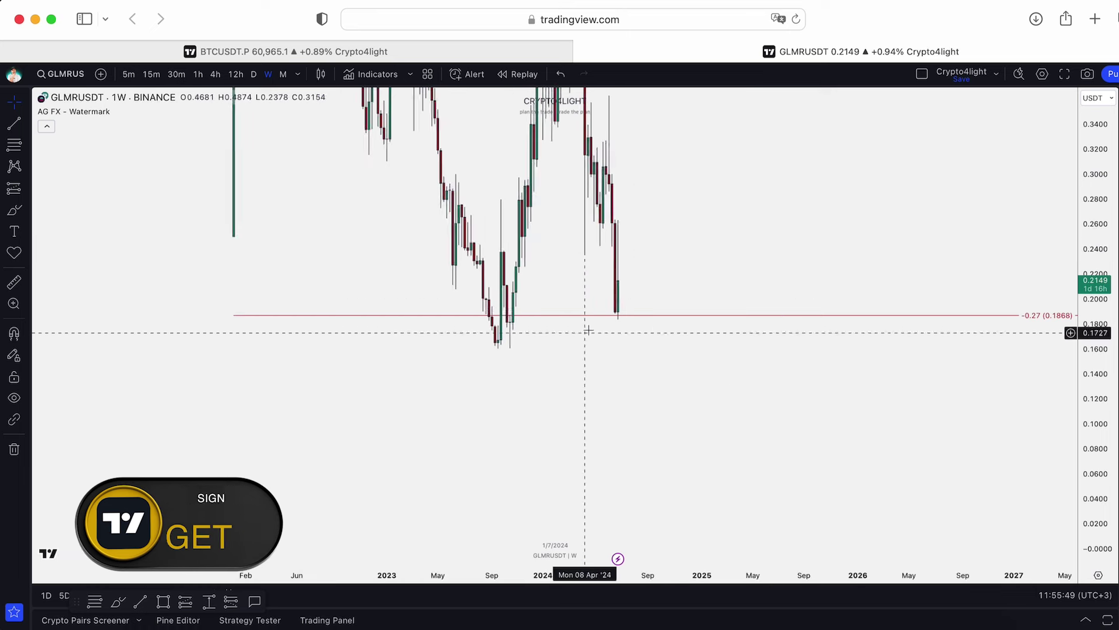
click(14, 126)
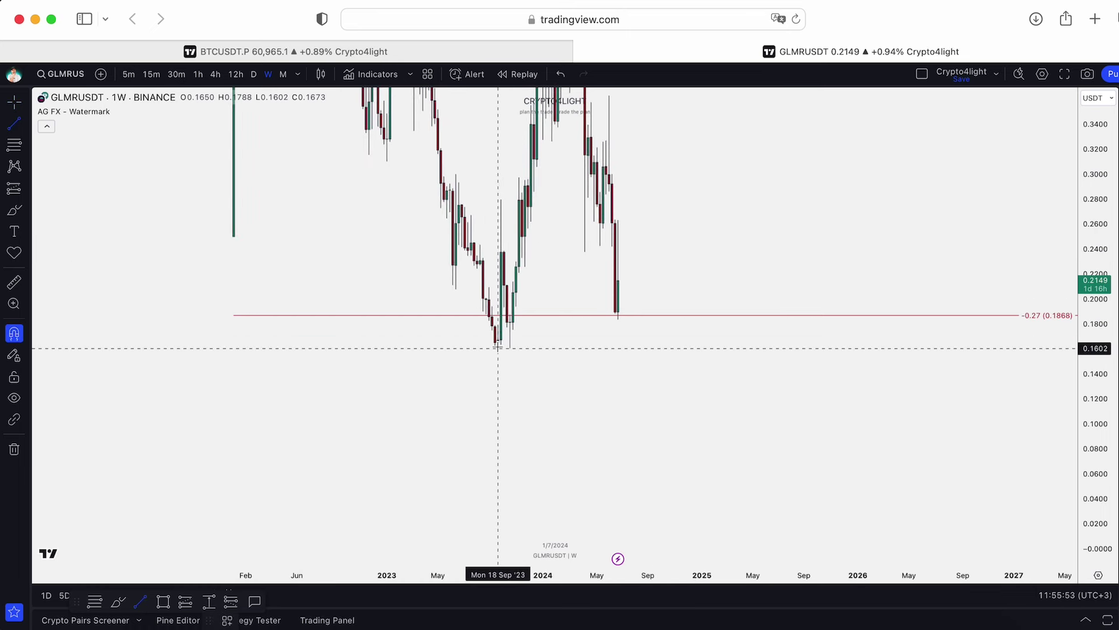
drag(498, 348, 777, 348)
drag(1096, 251, 1091, 425)
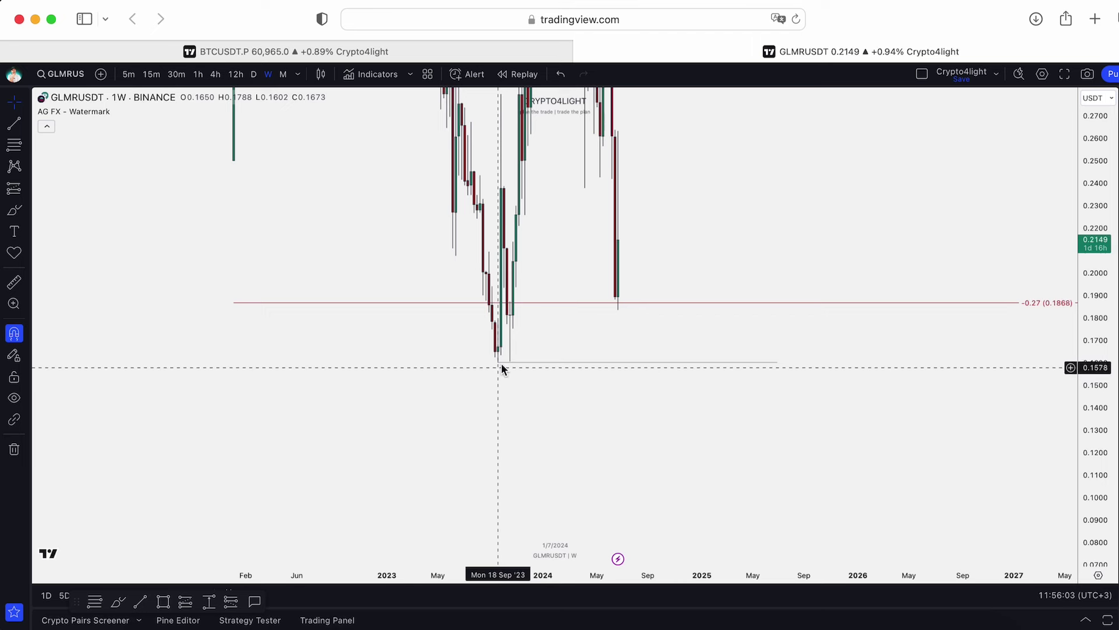
Turn off magnet snapping and start a Price Range measurement from current price, then cancel it
drag(1089, 224, 1089, 391)
click(14, 333)
click(210, 602)
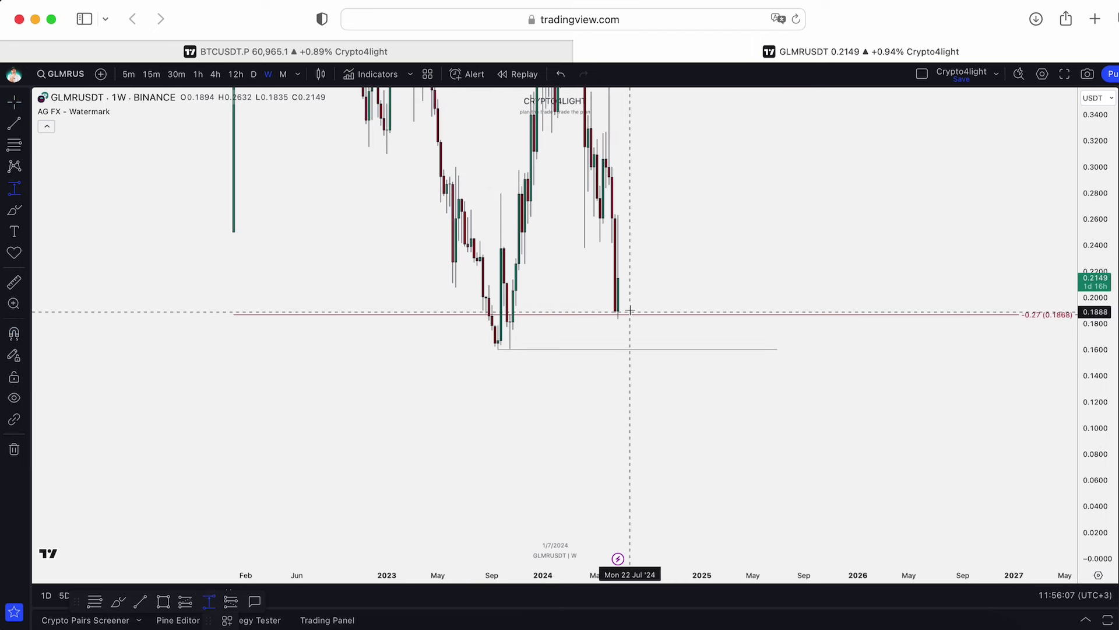
click(648, 278)
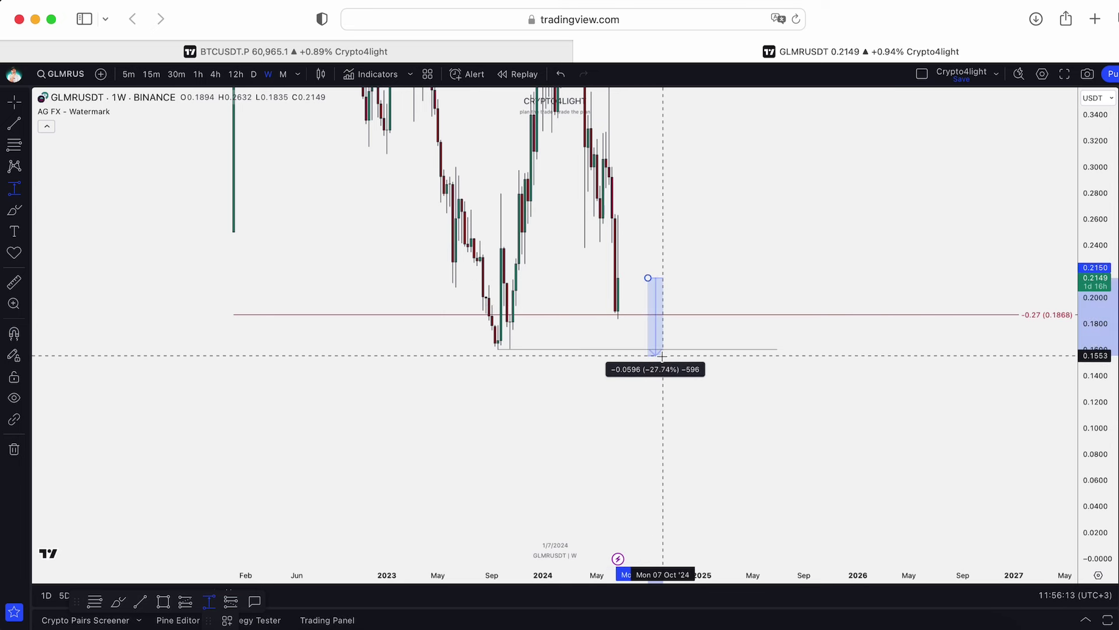
key(Escape)
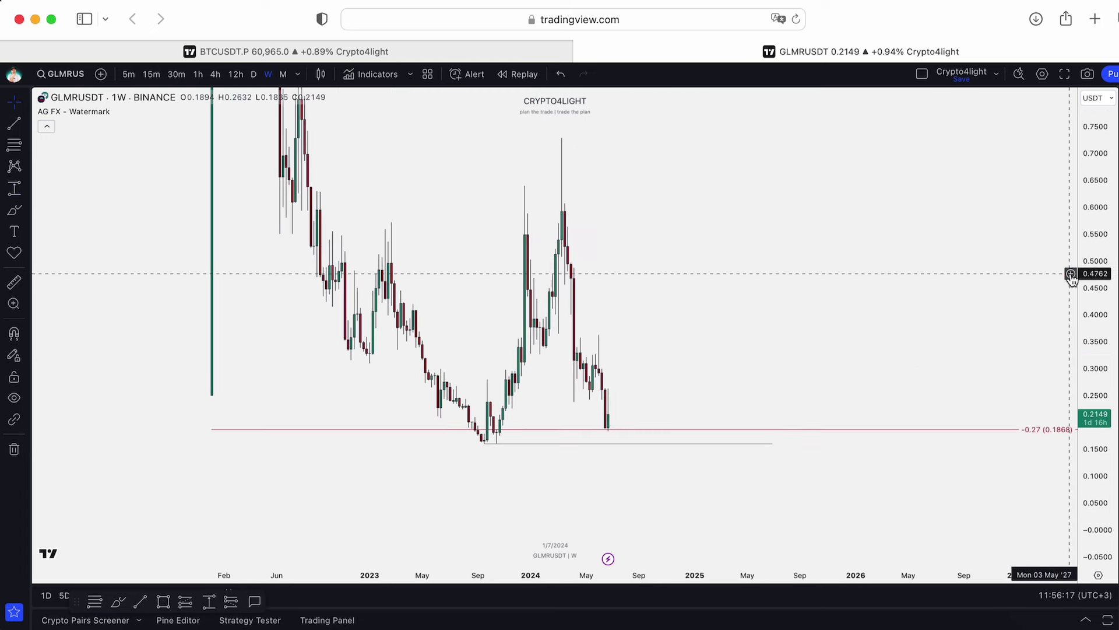
Widen the price scale to bring the FVG box and 0.9099 level into view
drag(1069, 268, 1069, 517)
drag(760, 312, 649, 340)
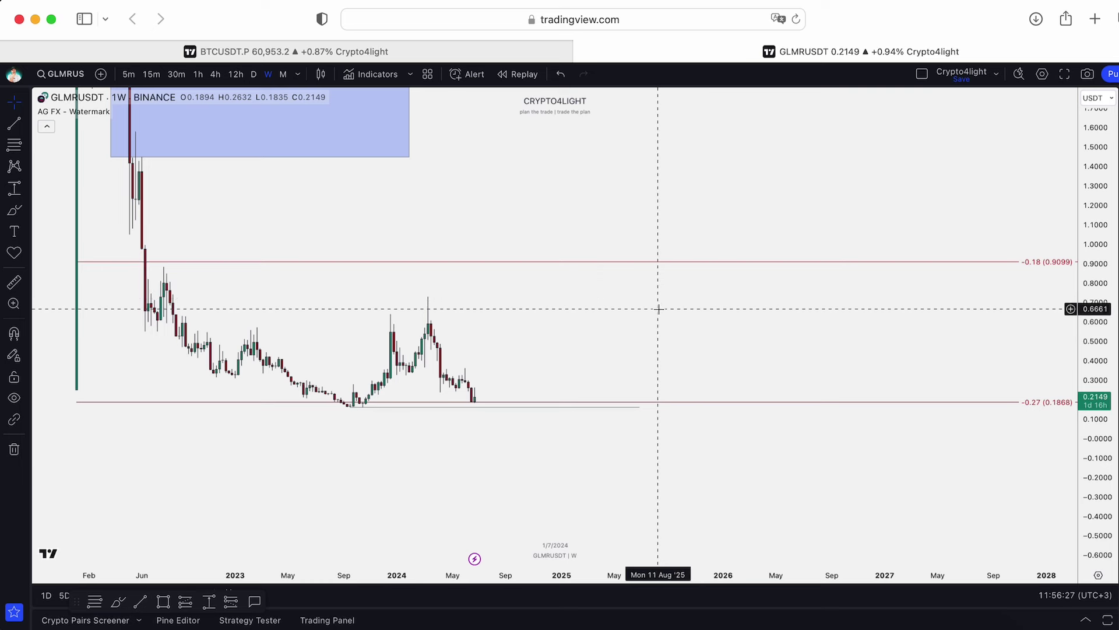
drag(657, 305, 738, 316)
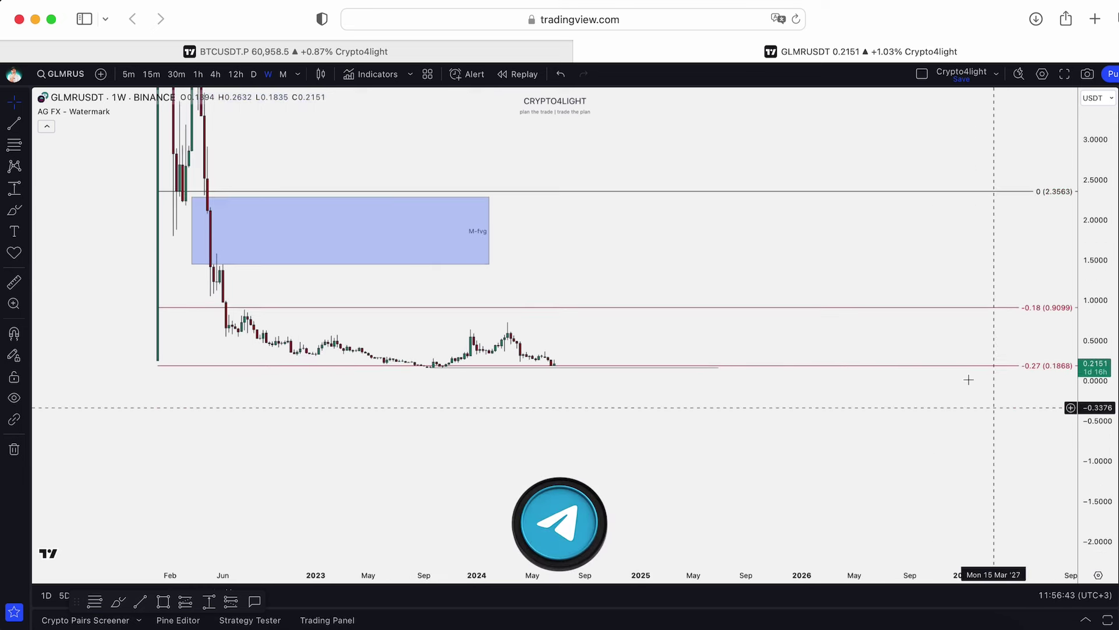
scroll(755, 339, up, 3)
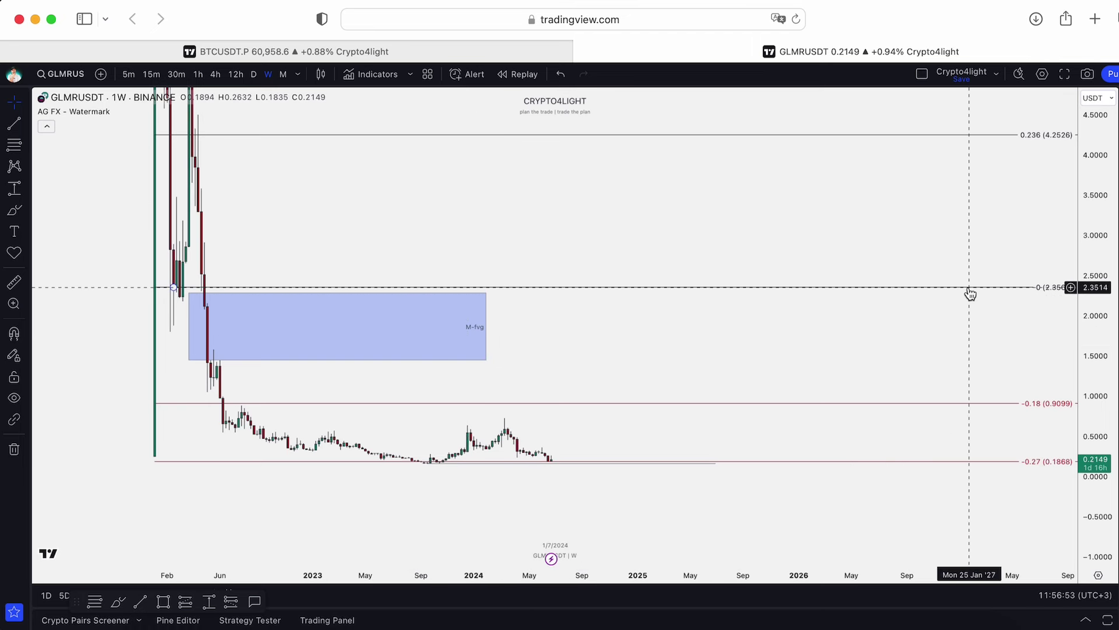
Measure from 0.1868 to the 0 level, cancel, and zoom out to every Fib level
click(208, 603)
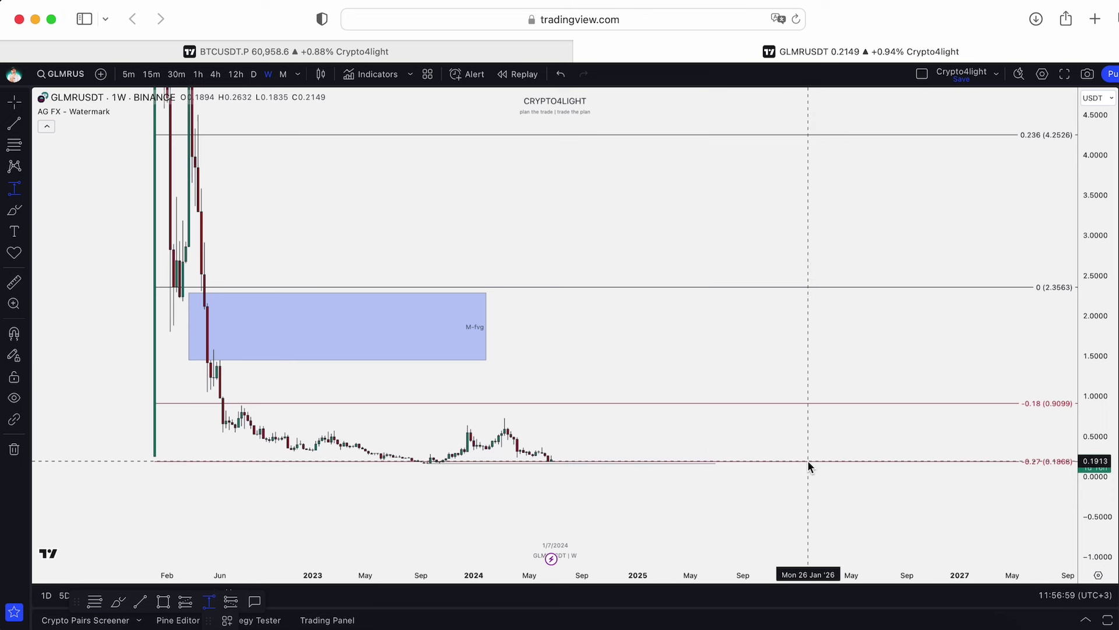
click(808, 461)
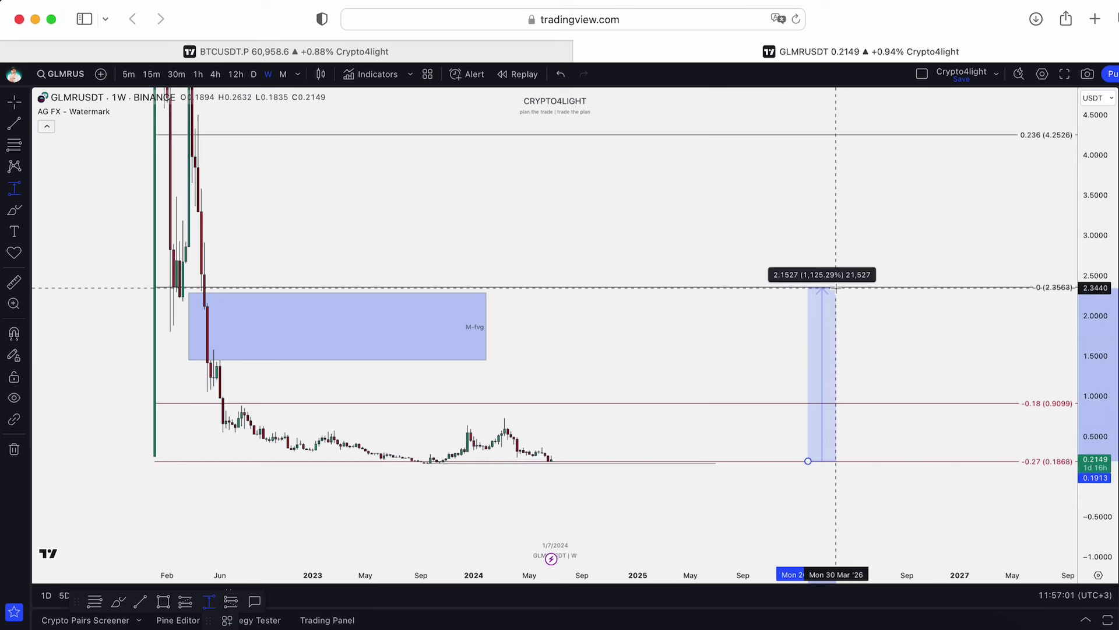
key(Escape)
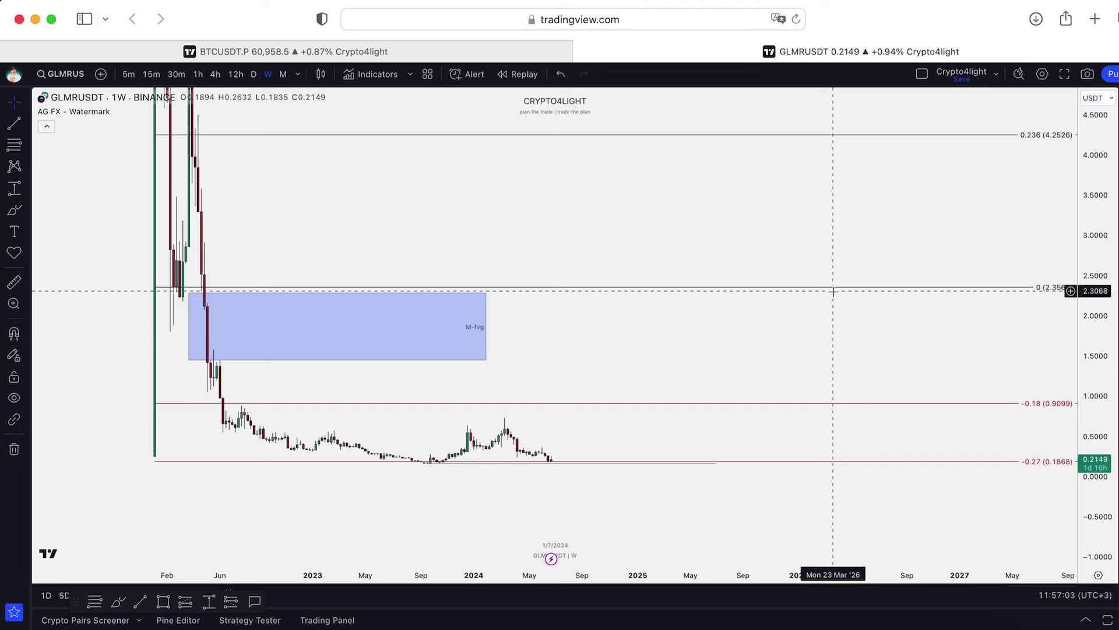
scroll(875, 250, left, 5)
scroll(875, 262, up, 5)
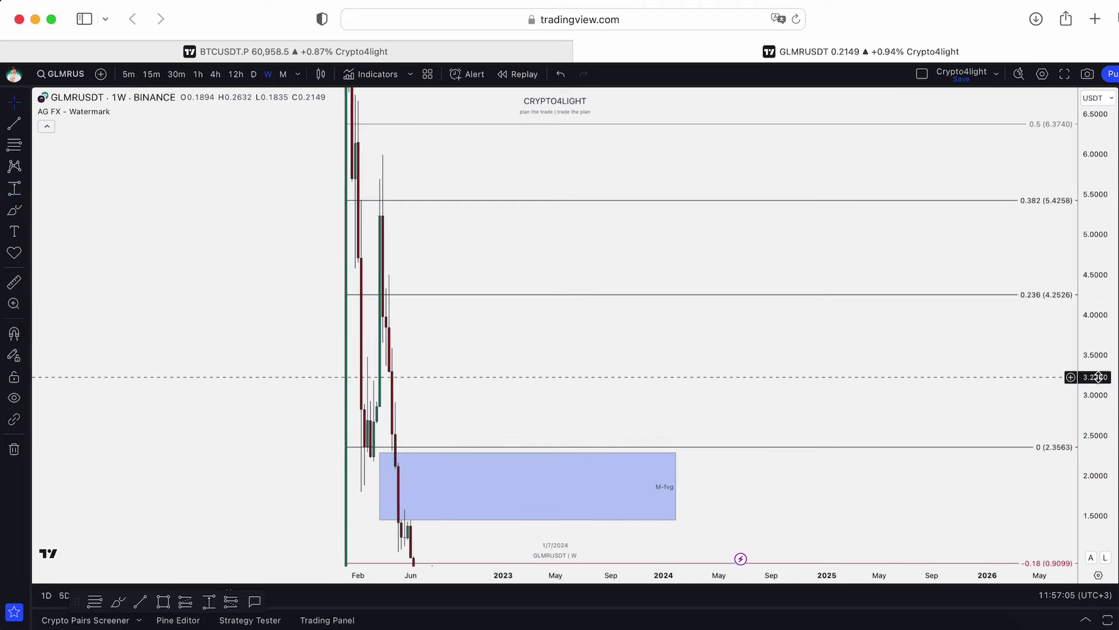
scroll(875, 361, left, 8)
scroll(967, 350, left, 4)
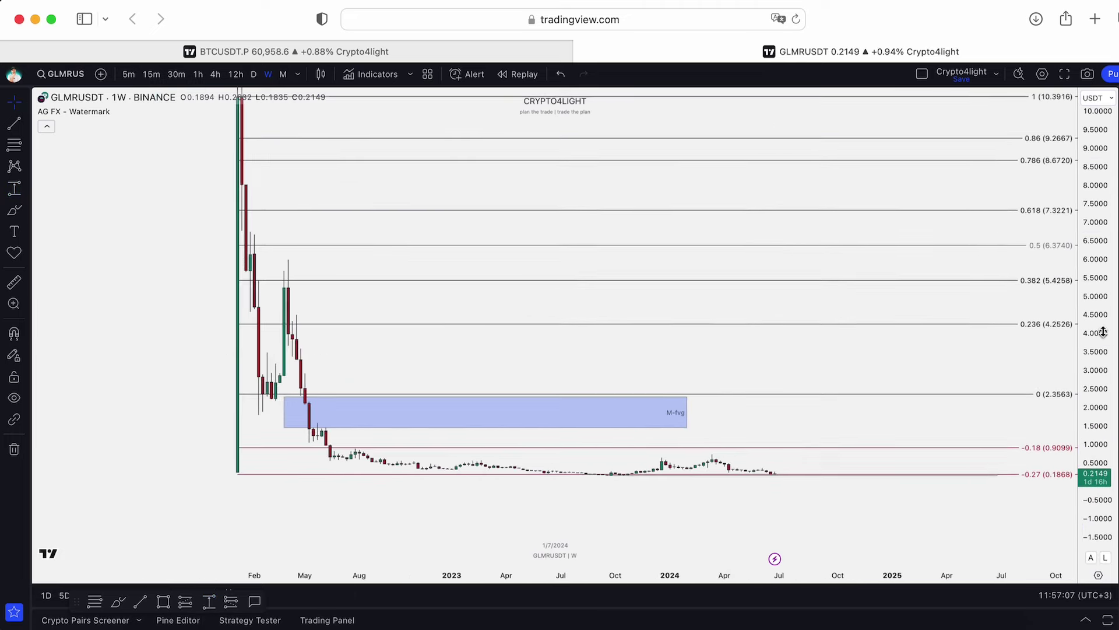
drag(909, 270, 816, 302)
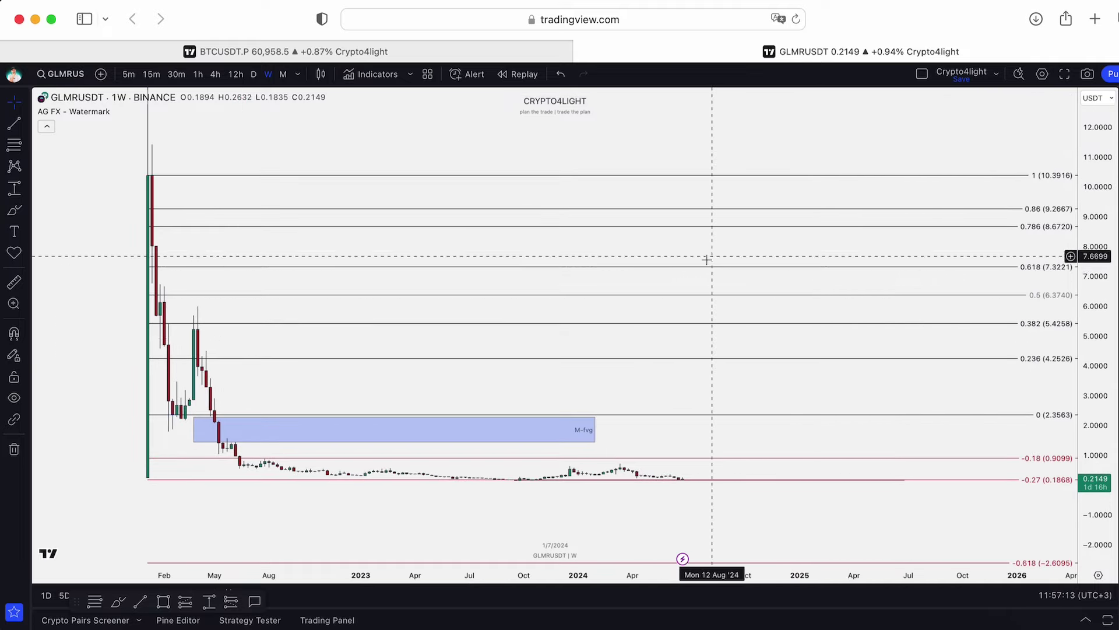
click(14, 333)
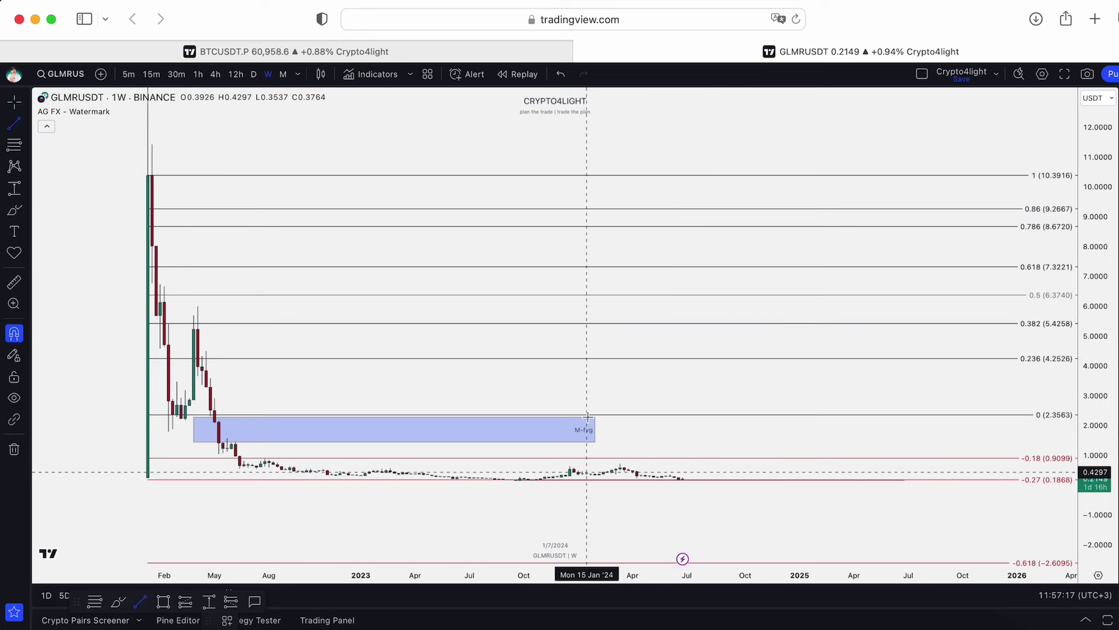
click(197, 306)
click(682, 306)
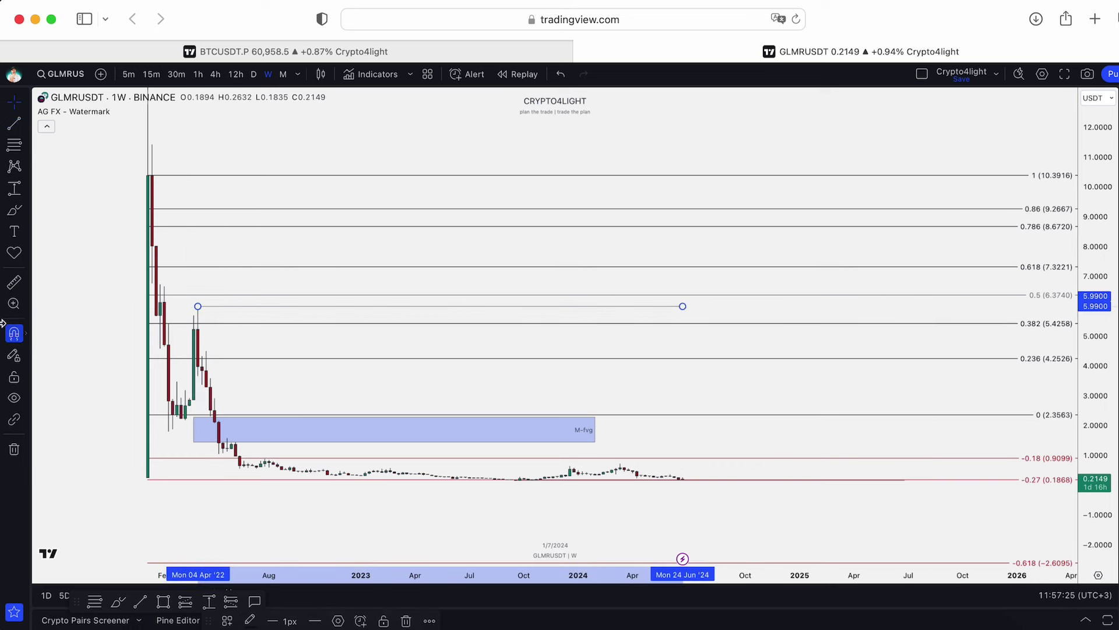
click(14, 210)
drag(203, 343, 244, 454)
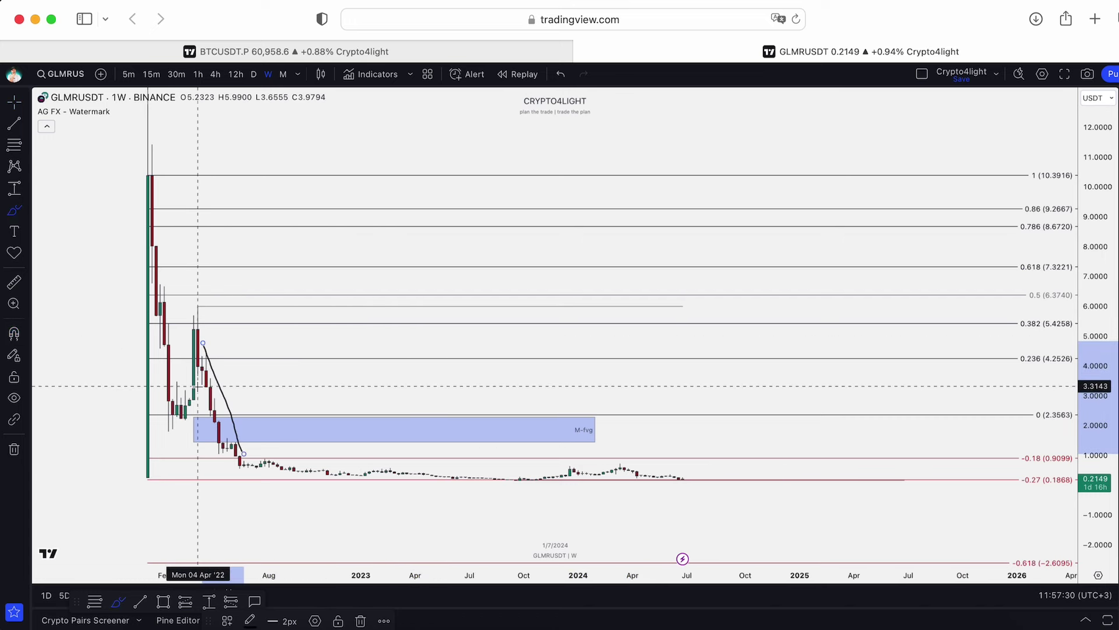
drag(191, 329, 686, 470)
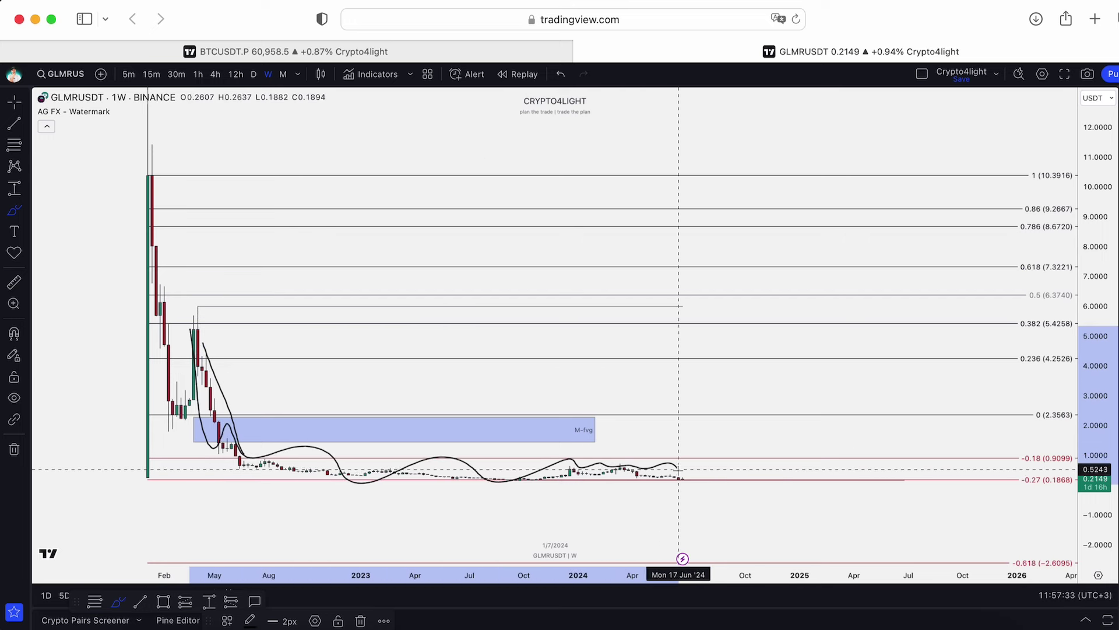
mouse_move(686, 471)
mouse_down()
mouse_move(742, 475)
mouse_move(900, 274)
mouse_move(1008, 317)
mouse_up()
drag(904, 266, 1042, 448)
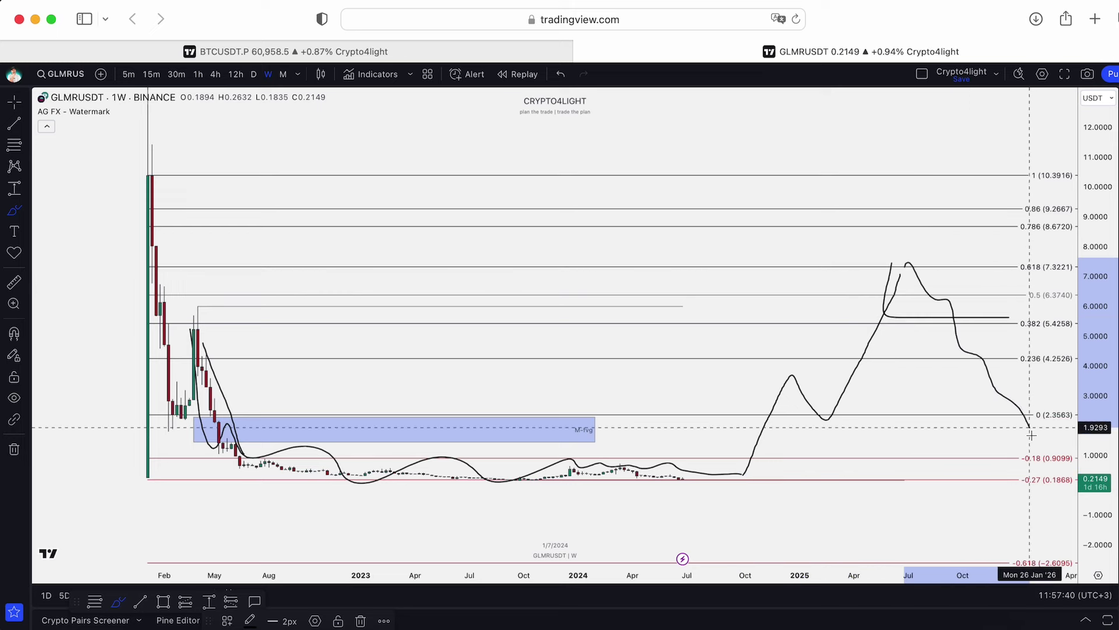
click(566, 74)
click(565, 75)
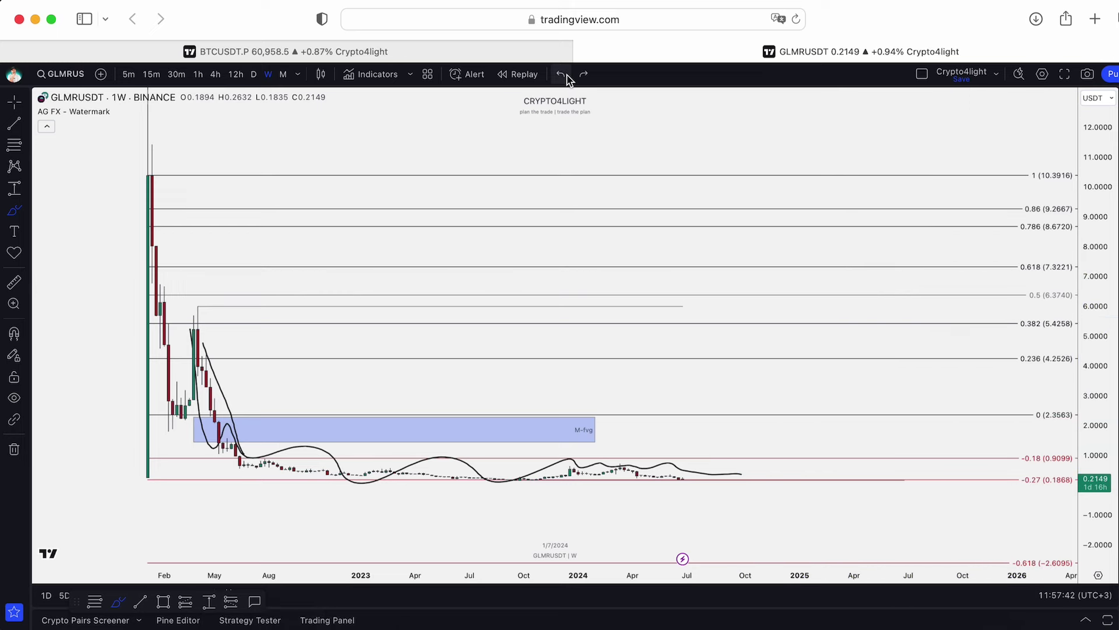
click(565, 74)
drag(829, 482, 862, 489)
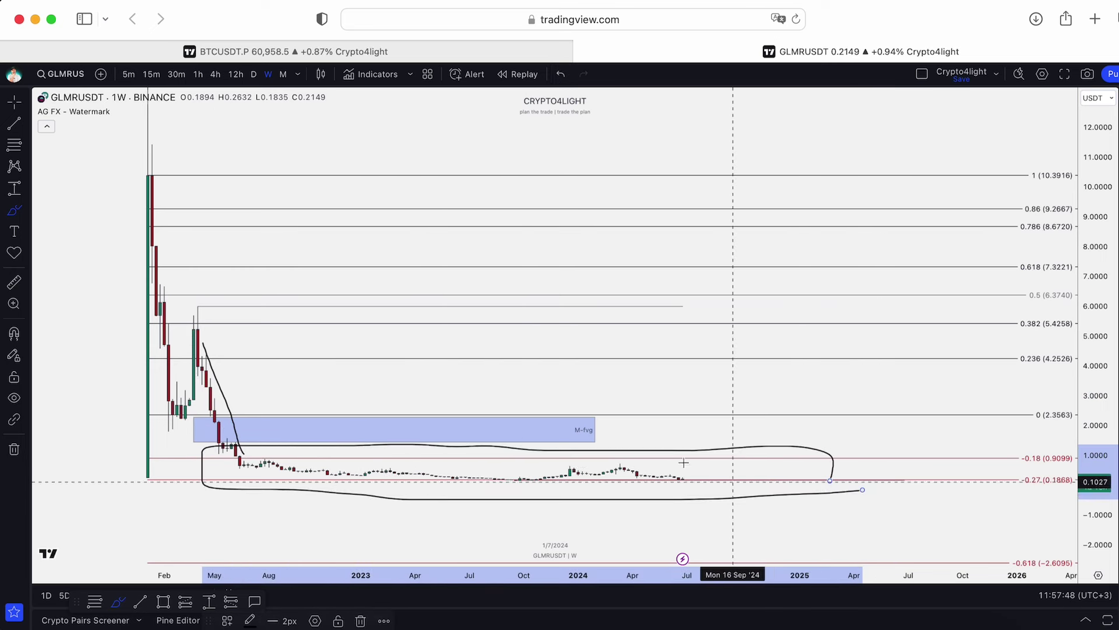
click(560, 74)
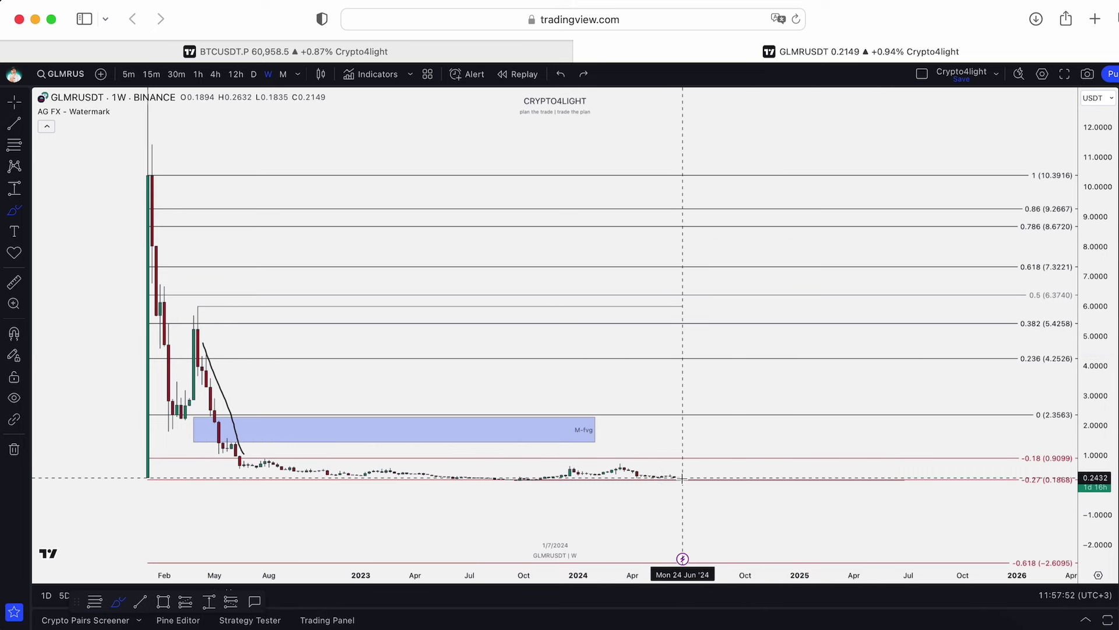
mouse_move(679, 476)
mouse_down()
mouse_move(733, 508)
mouse_move(761, 500)
mouse_move(776, 531)
mouse_up()
click(562, 75)
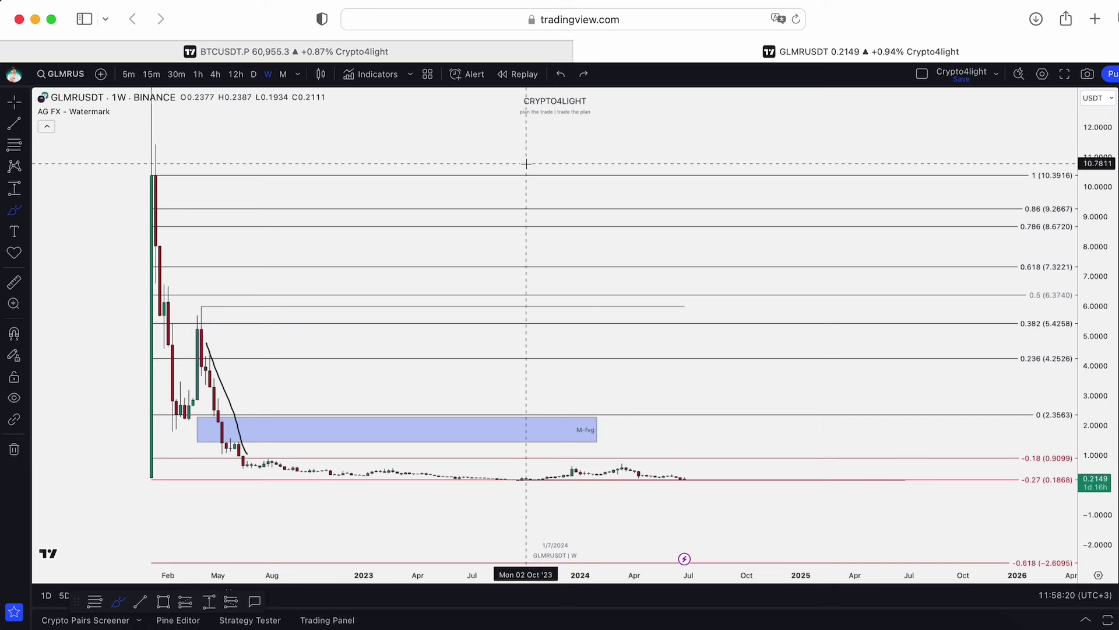
Return to the Cursor tool and stretch the M-fvg box right into late 2024
click(14, 101)
drag(257, 152, 333, 175)
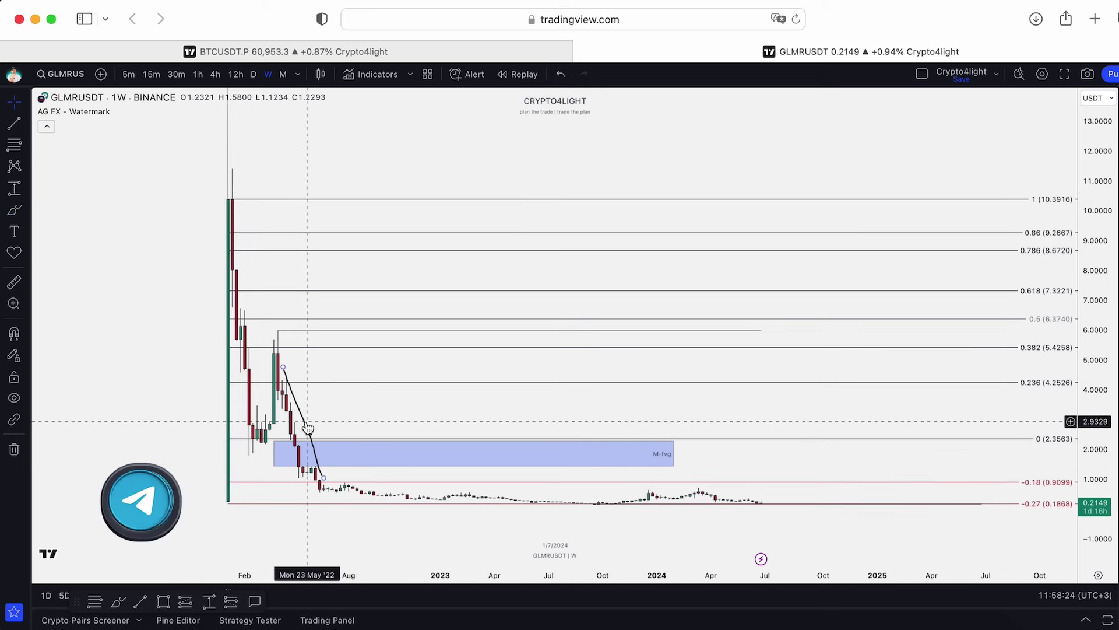
scroll(519, 380, right, 2)
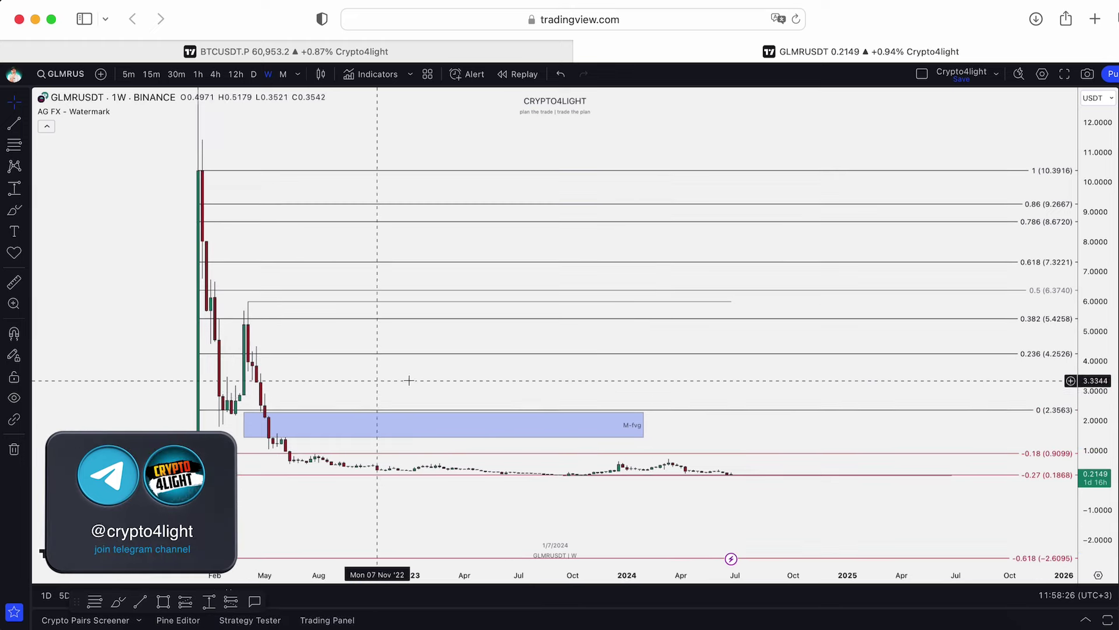
mouse_move(520, 381)
mouse_down()
mouse_move(839, 324)
mouse_move(775, 310)
mouse_up()
click(621, 398)
drag(621, 399, 811, 397)
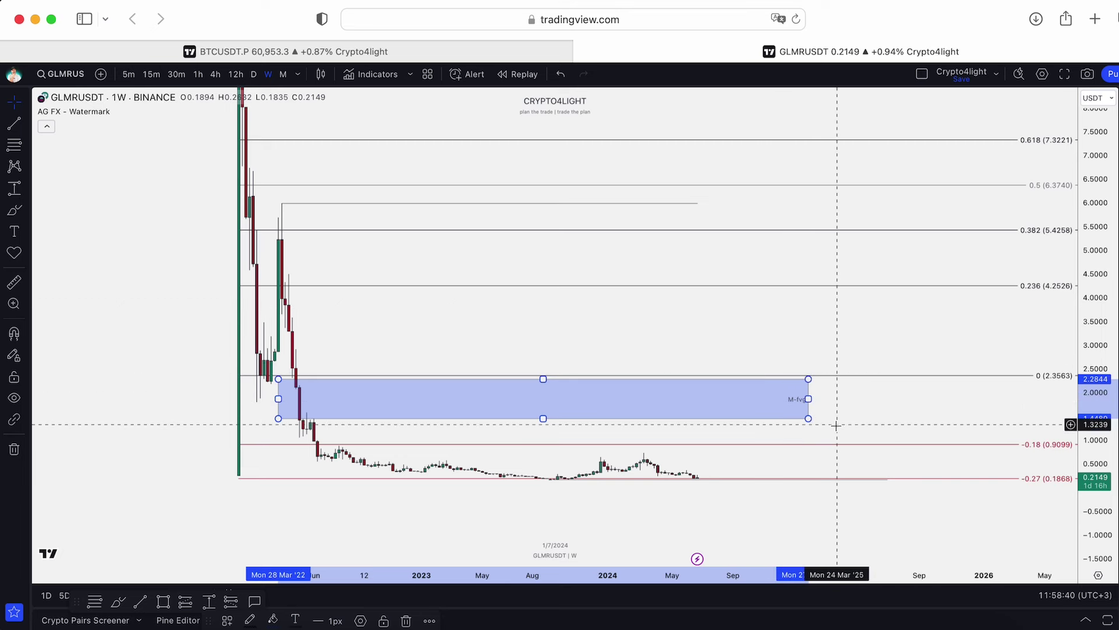
Rescale the chart to show the Fib ladder from 10.39 down to −0.27
drag(865, 378, 818, 345)
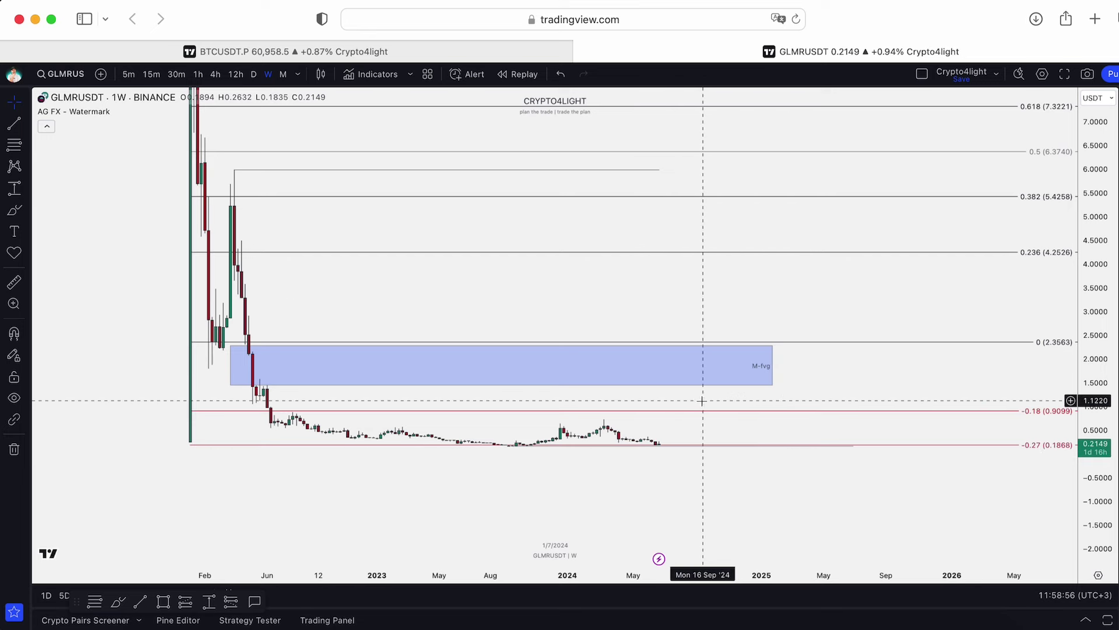
drag(705, 304, 808, 357)
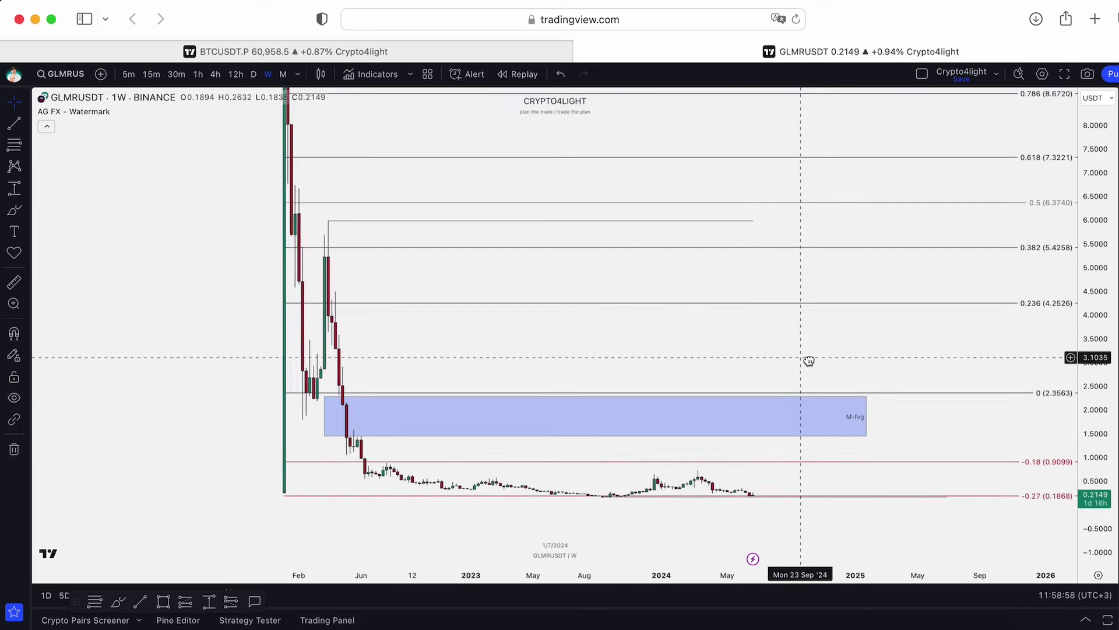
drag(1091, 318, 1092, 362)
drag(849, 295, 690, 295)
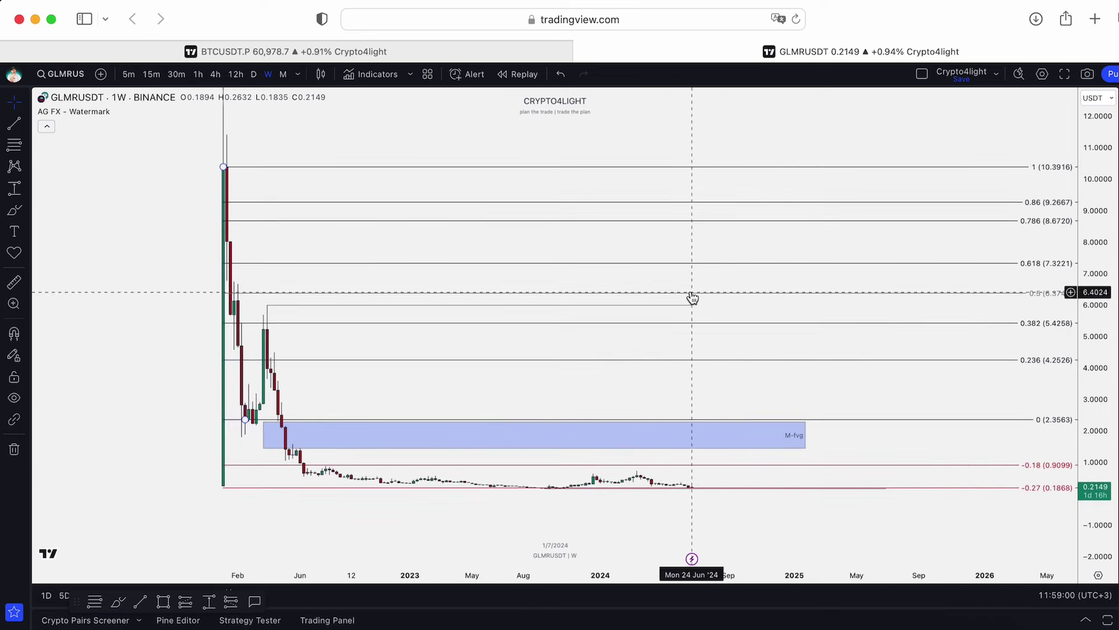
Style the 5.99 April 2022 high line with the saved Target drawing template
click(691, 305)
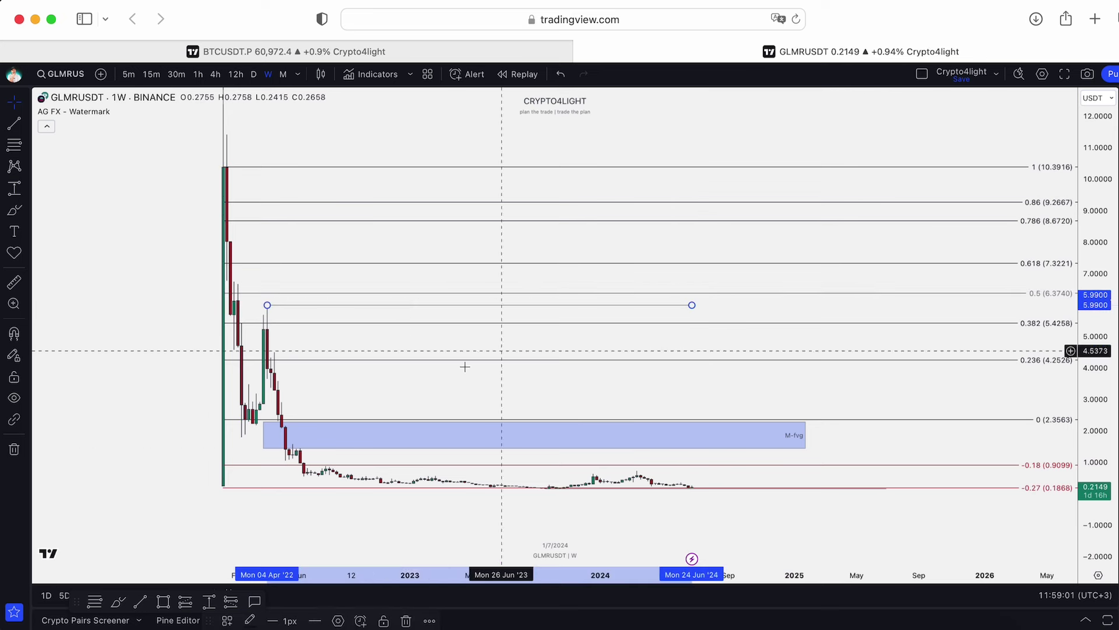
click(236, 613)
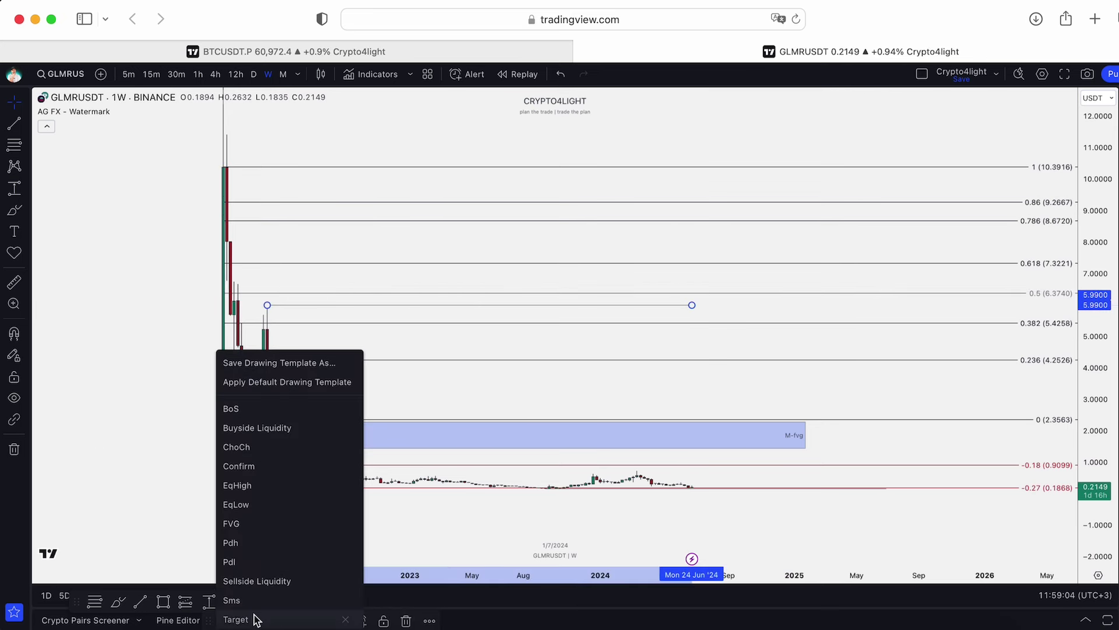
click(254, 619)
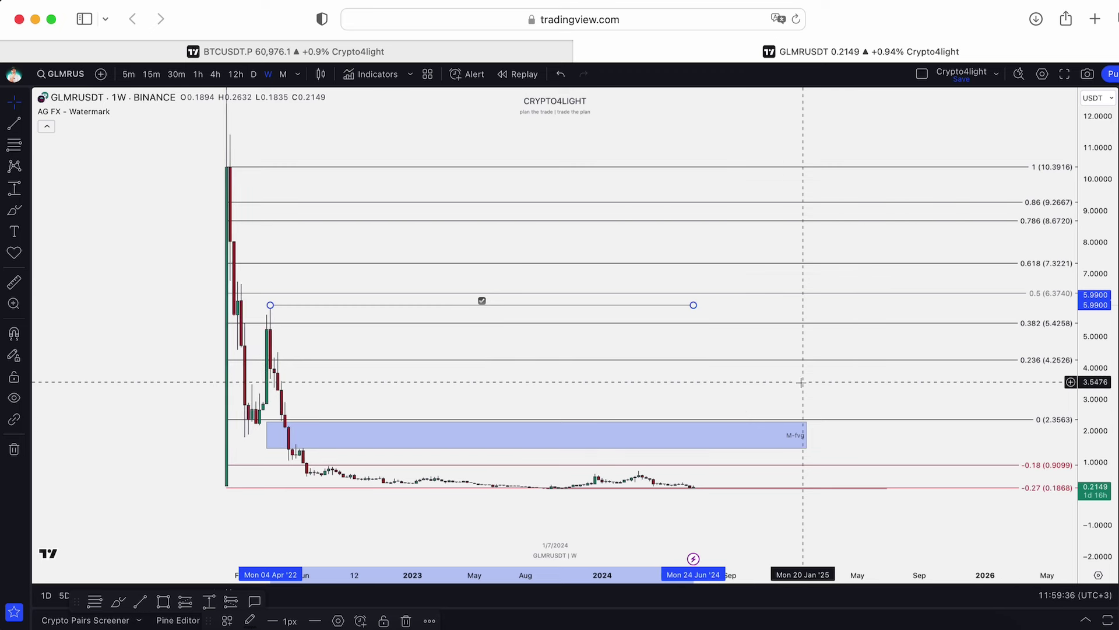
drag(798, 383, 716, 380)
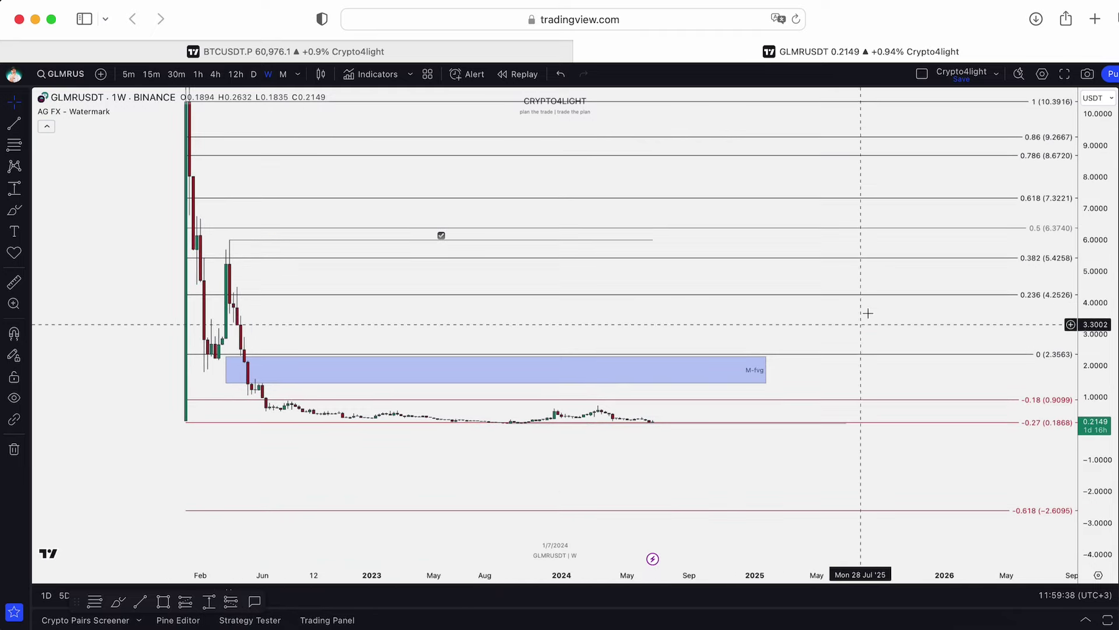
scroll(863, 419, up, 5)
scroll(864, 424, down, 5)
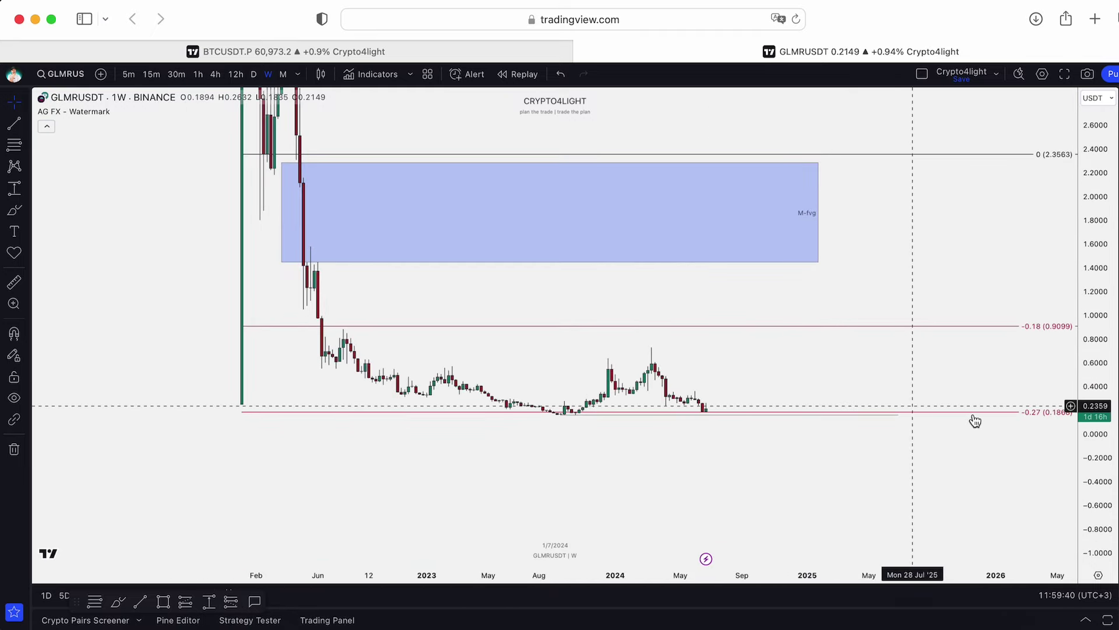
scroll(1079, 434, up, 3)
drag(768, 293, 753, 220)
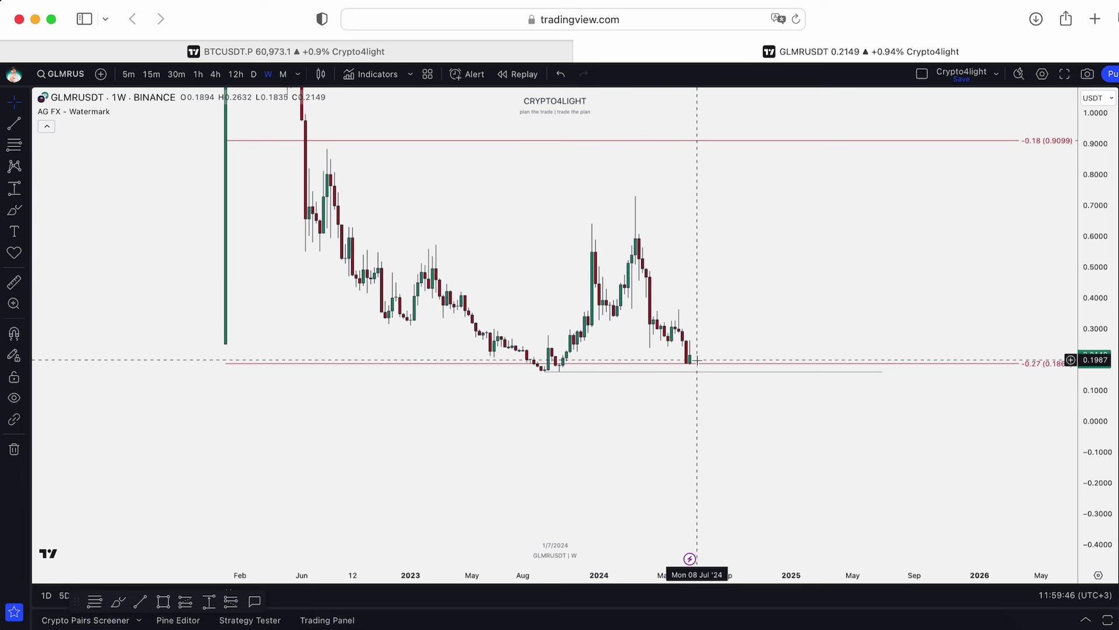
click(208, 601)
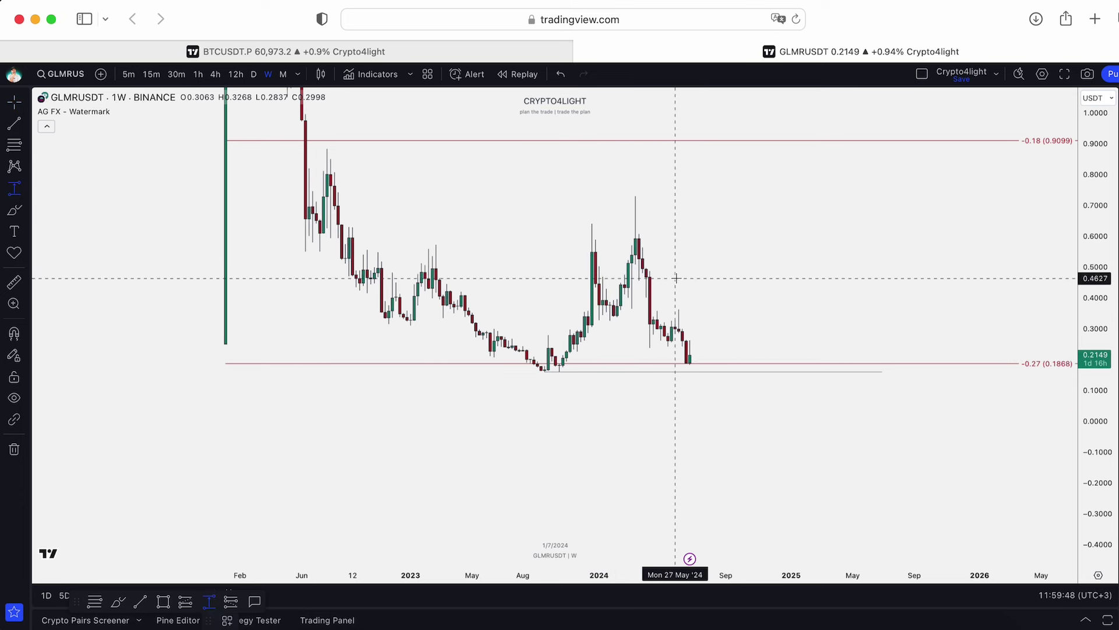
click(676, 275)
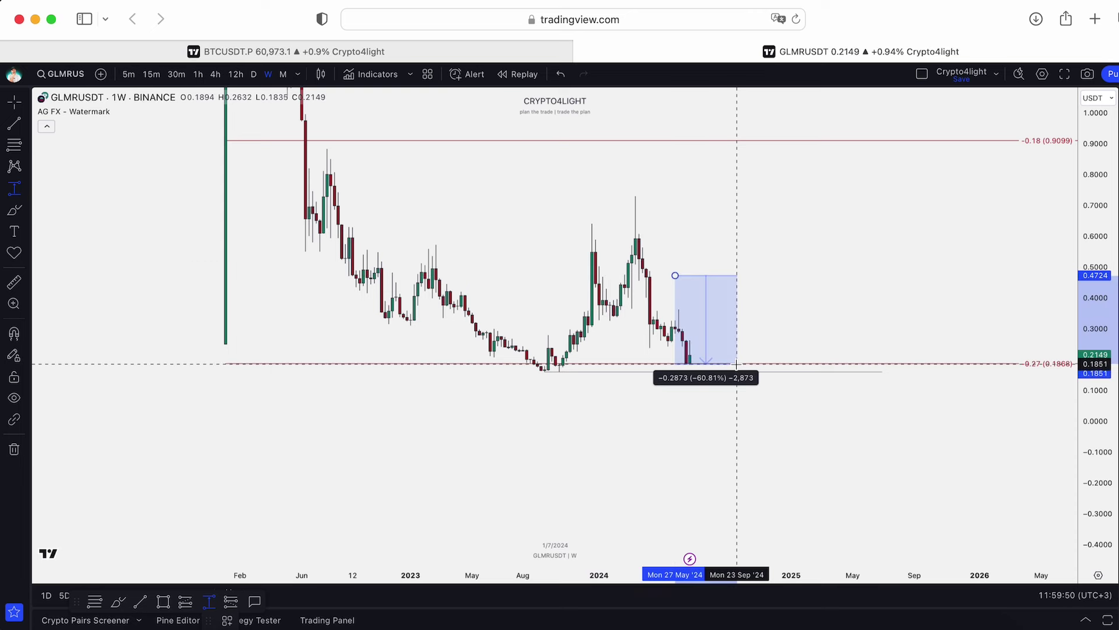
key(Escape)
drag(788, 273, 812, 312)
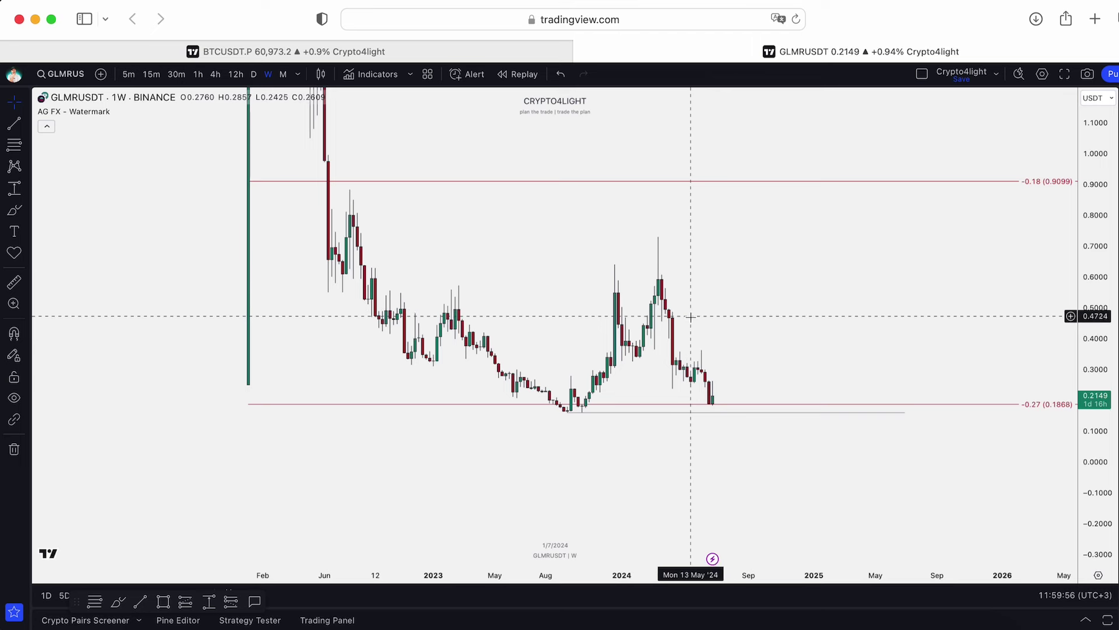
scroll(736, 300, up, 3)
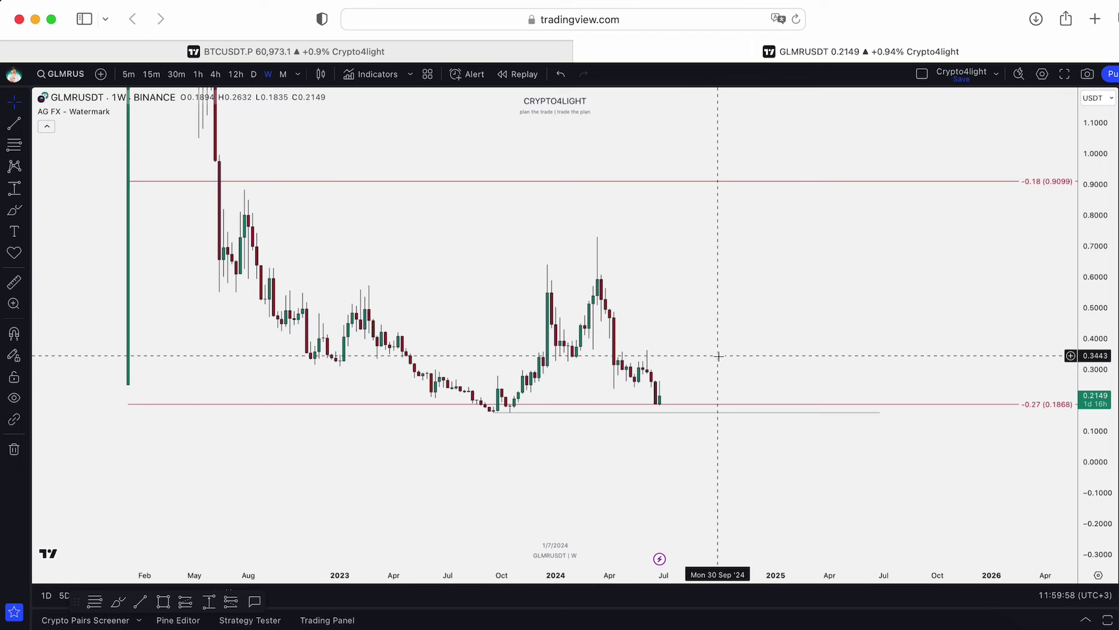
scroll(725, 300, up, 3)
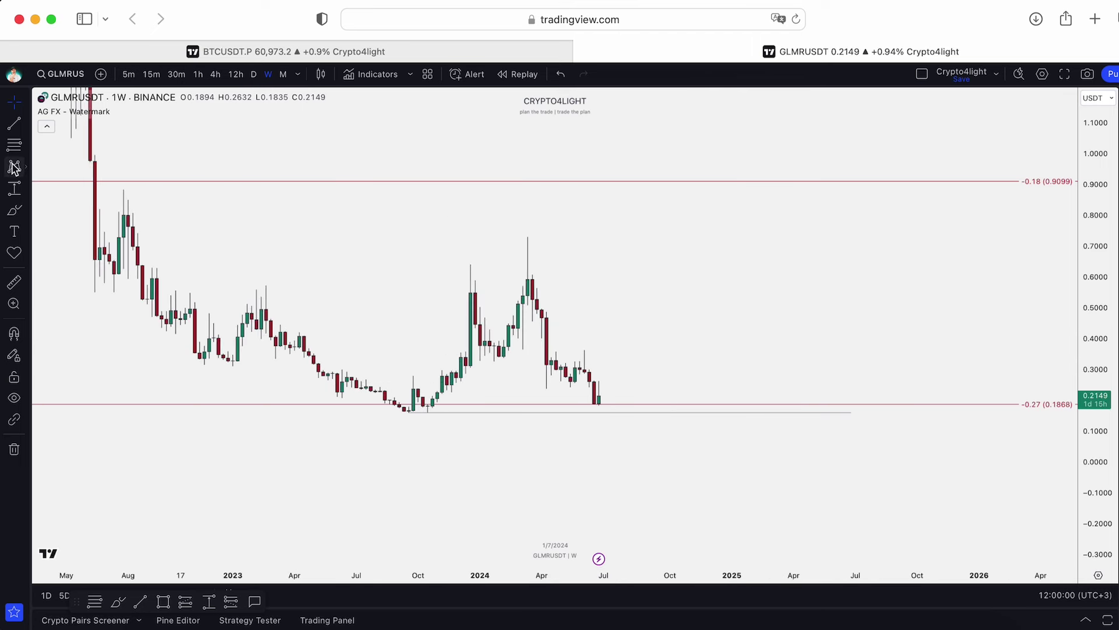
Draw a level line from the 0.7292 March 2024 high out to October 2024
click(13, 125)
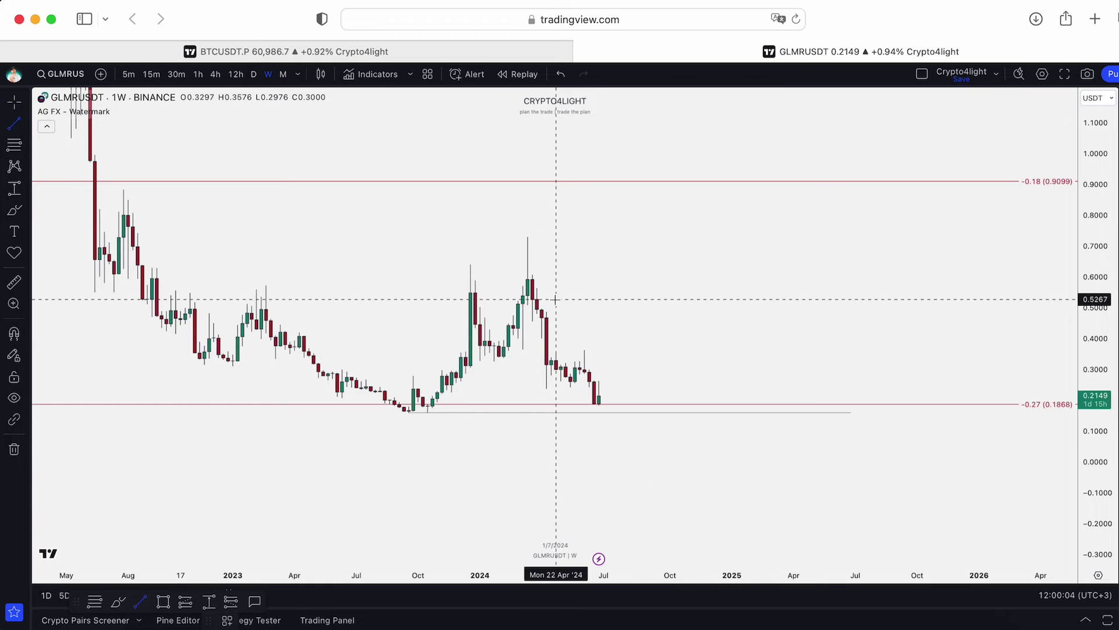
click(527, 237)
click(680, 236)
scroll(638, 370, up, 2)
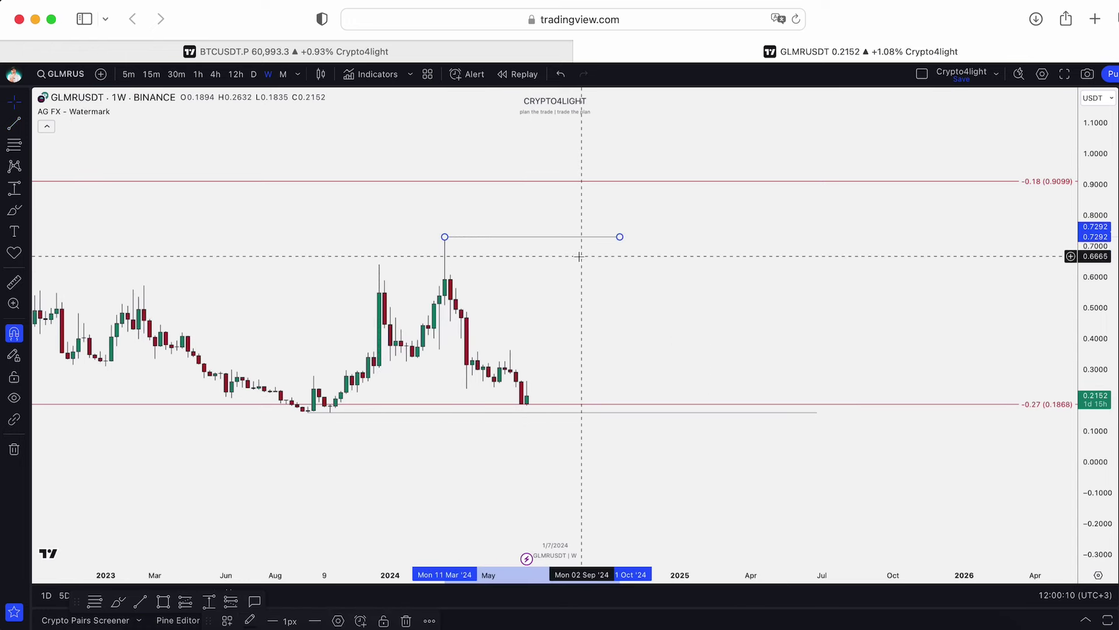
scroll(571, 262, left, 5)
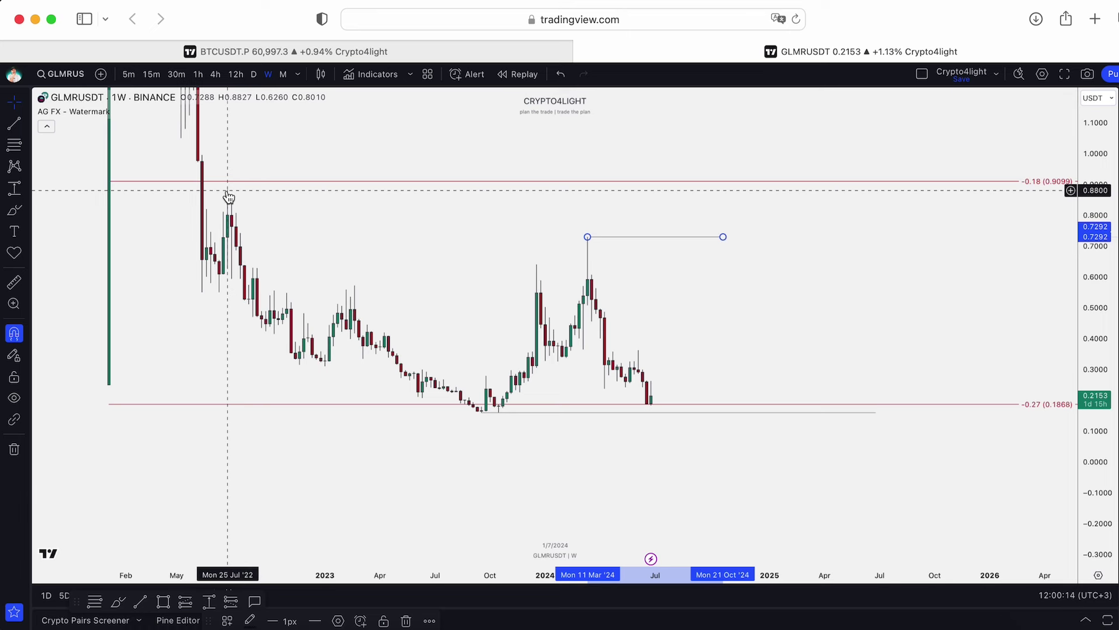
scroll(408, 280, down, 1)
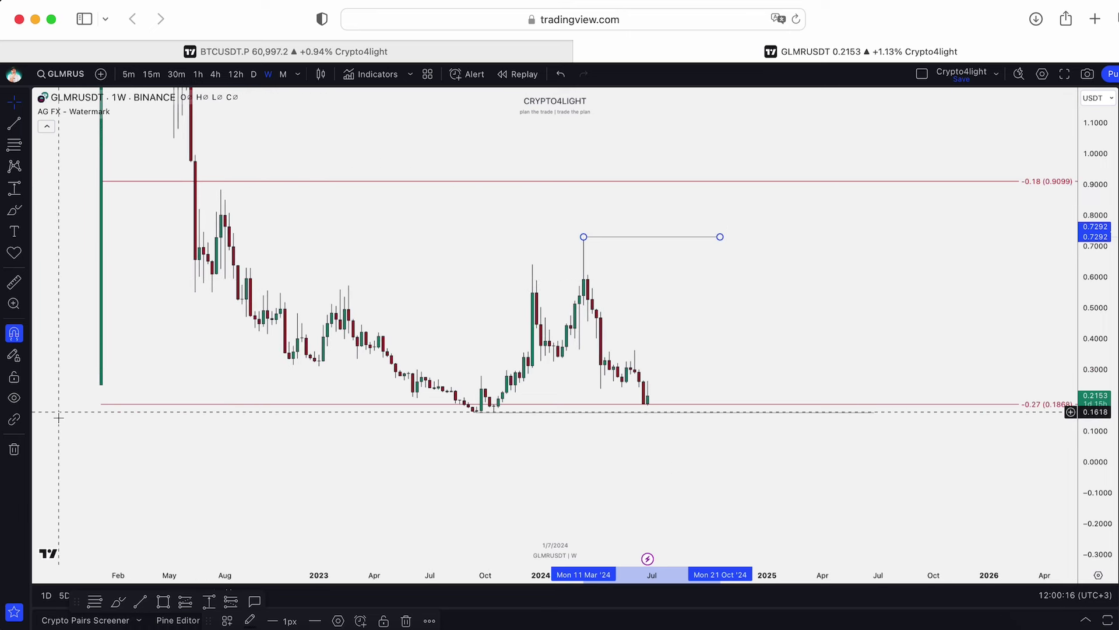
Draw a box over the 0.3396–0.4002 gap and apply the W-fvg template
key(alt+shift+r)
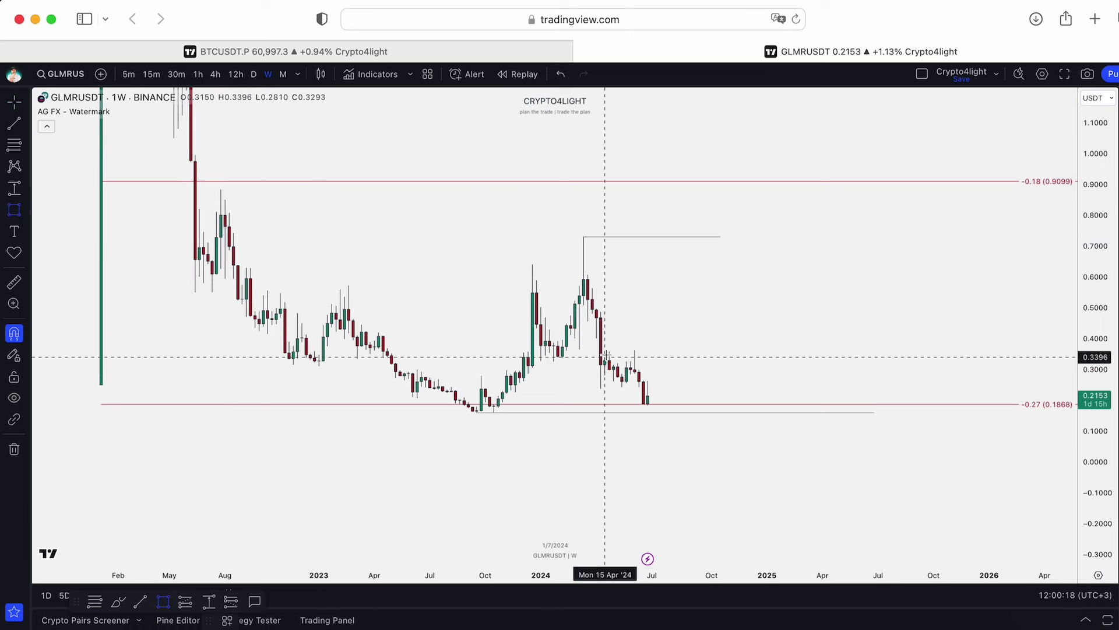
mouse_move(605, 355)
mouse_down()
mouse_move(810, 339)
mouse_move(751, 347)
mouse_up()
click(227, 620)
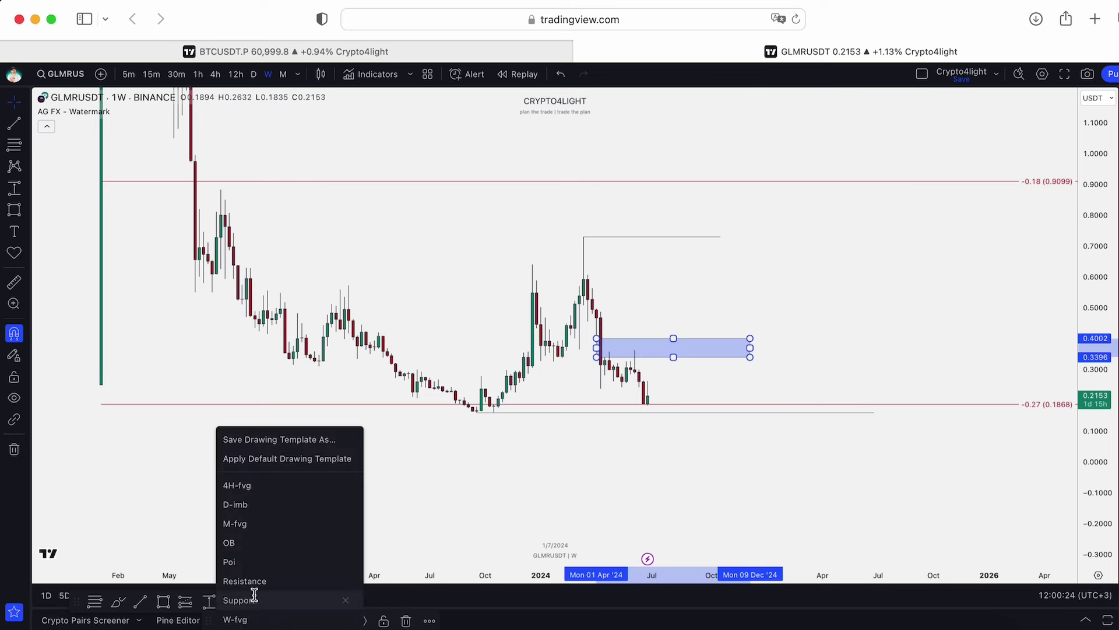
click(242, 617)
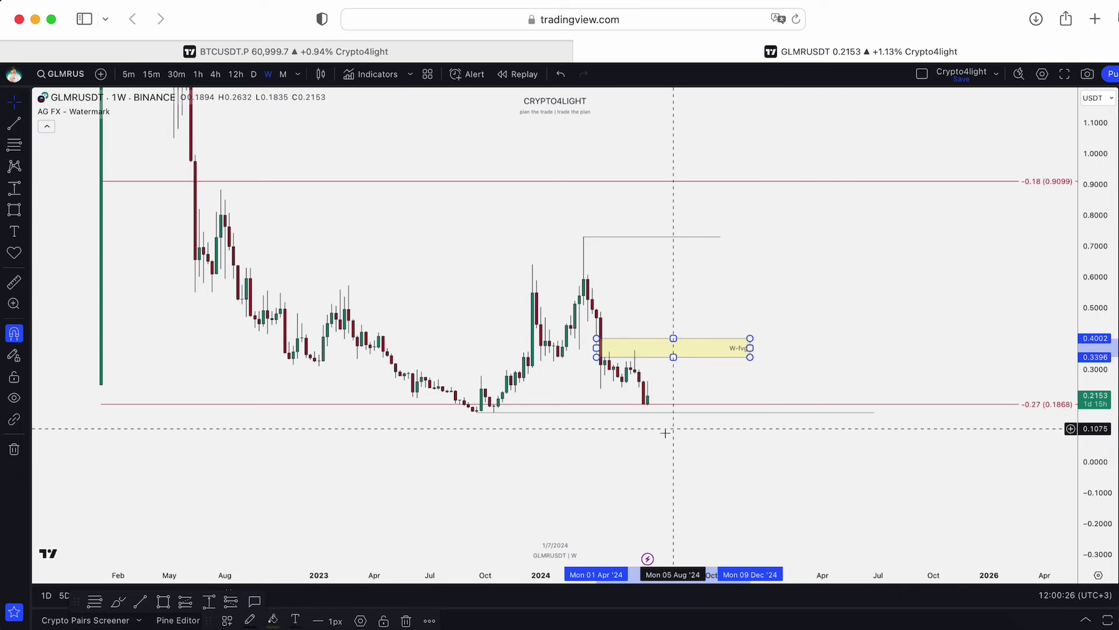
Turn off magnet snapping and compress the price scale to reveal the M-fvg zone
click(14, 332)
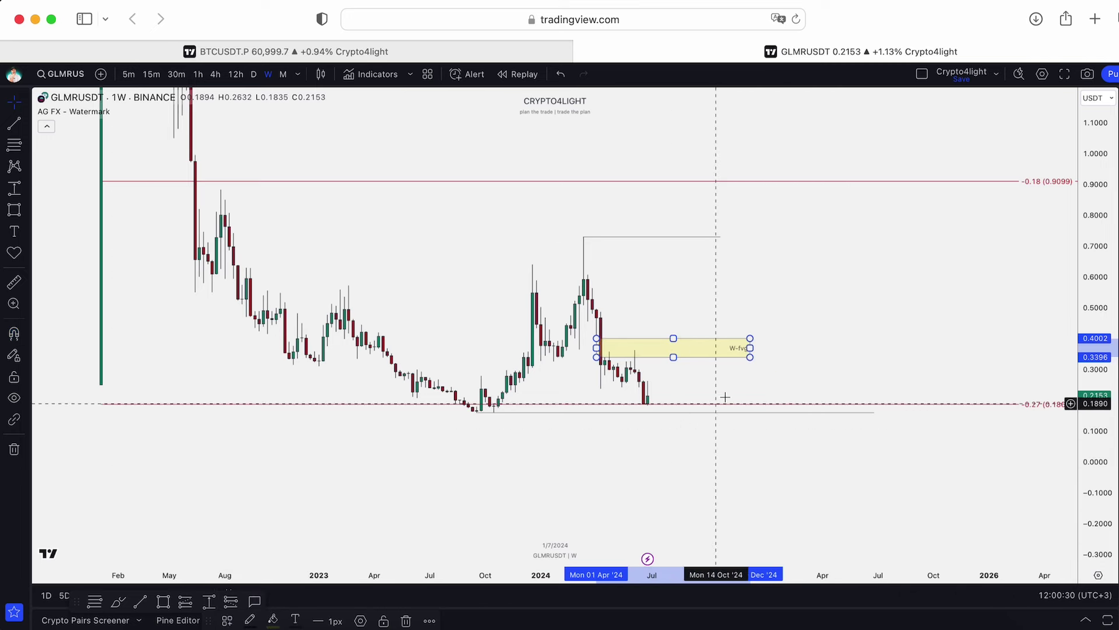
scroll(754, 365, down, 1)
mouse_move(1095, 303)
mouse_down()
mouse_move(1071, 249)
mouse_move(796, 400)
mouse_up()
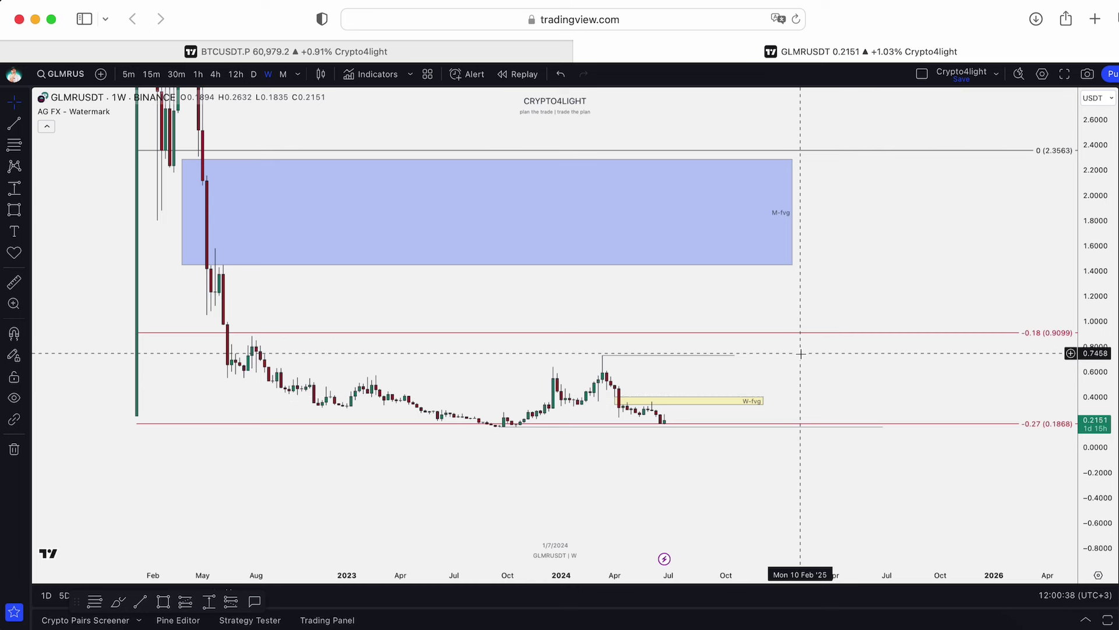
Squeeze the price scale to fit more of the GLMRUSDT price range
scroll(801, 353, up, 3)
scroll(842, 350, right, 3)
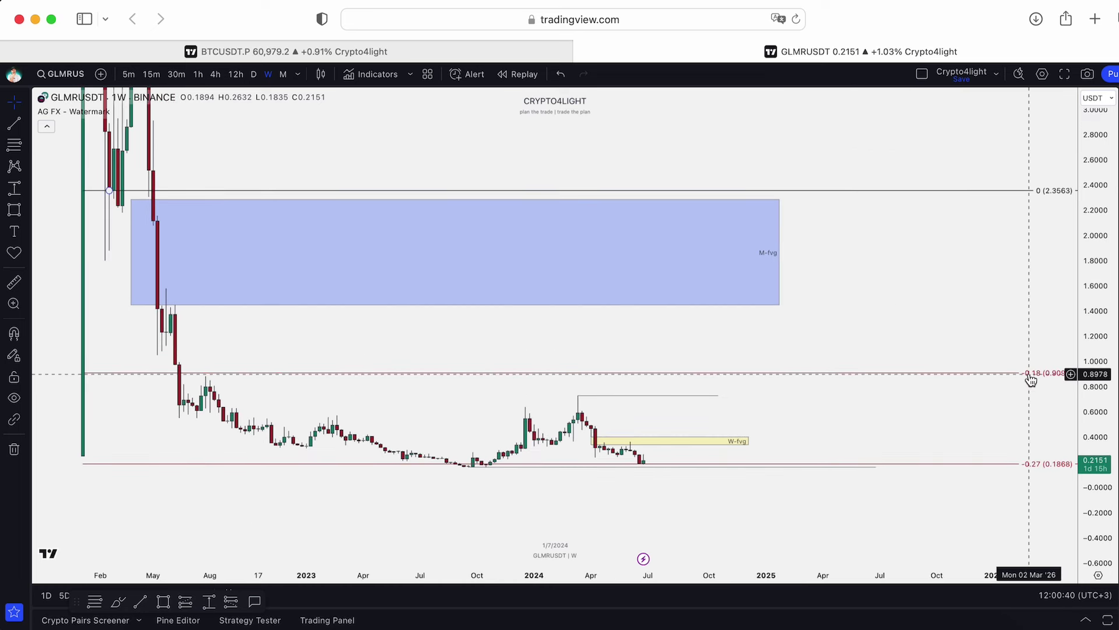
scroll(990, 350, left, 2)
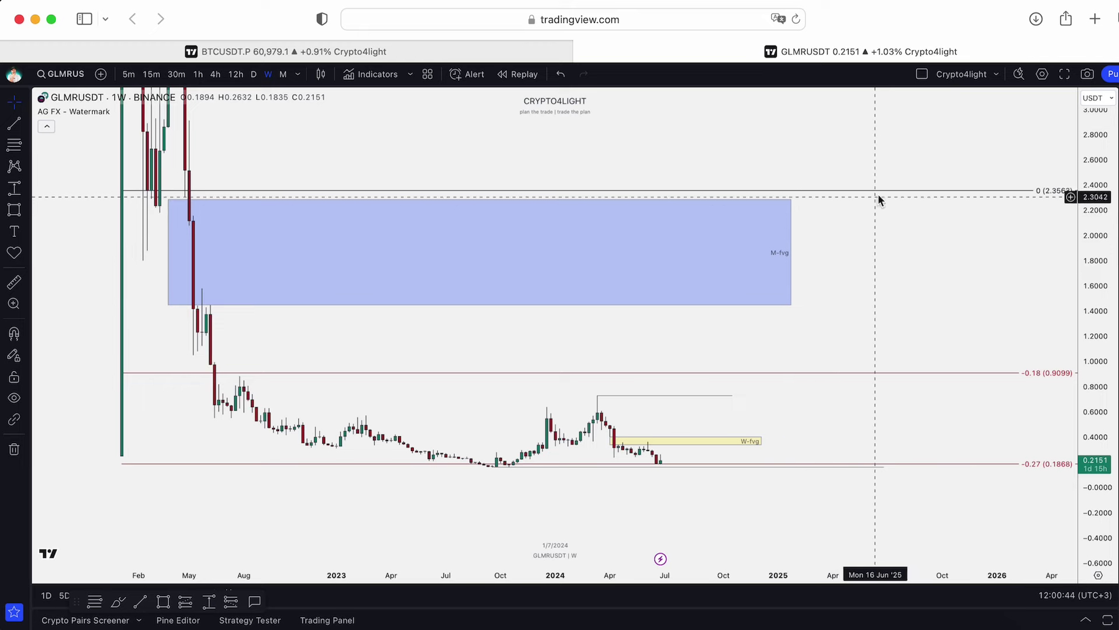
drag(1096, 227, 927, 403)
scroll(926, 403, down, 2)
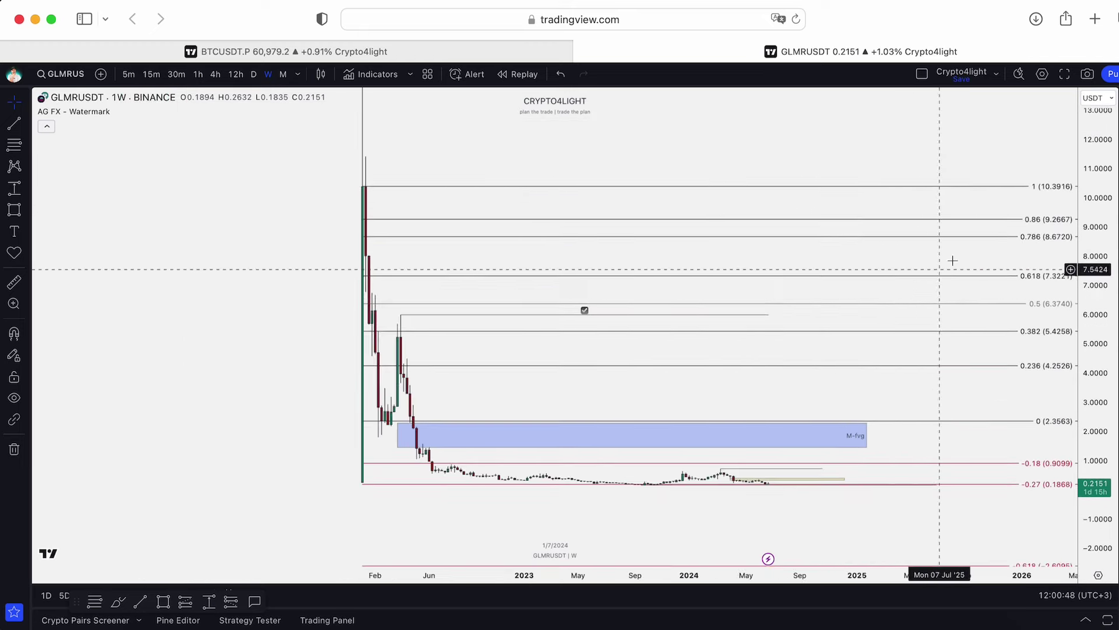
Add the invite-only Crypto4light Direction and ADZ indicators as panes below the chart
click(366, 74)
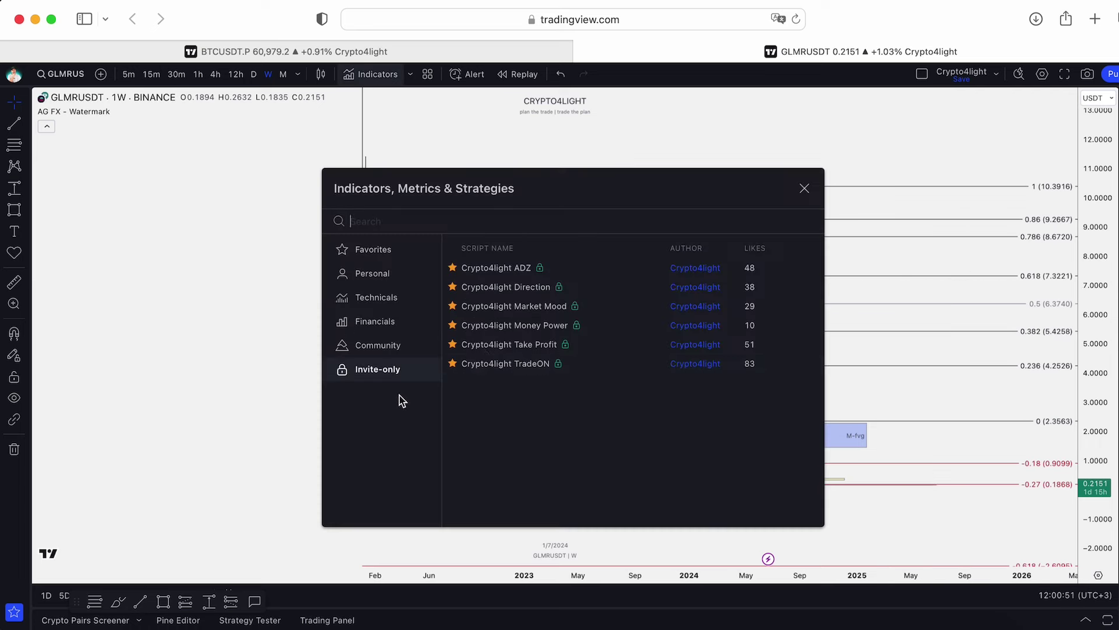
click(803, 190)
scroll(761, 419, up, 2)
scroll(700, 448, up, 2)
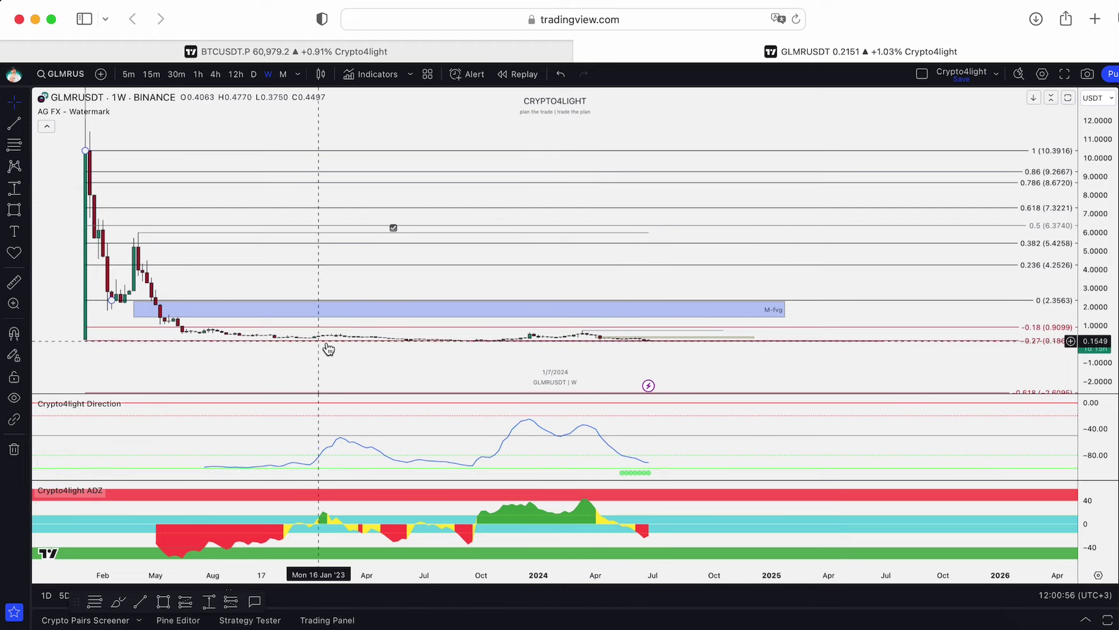
Glance at the CRYPTO 4 LIGHT Telegram channel, then return to the GLMRUSDT chart
click(349, 619)
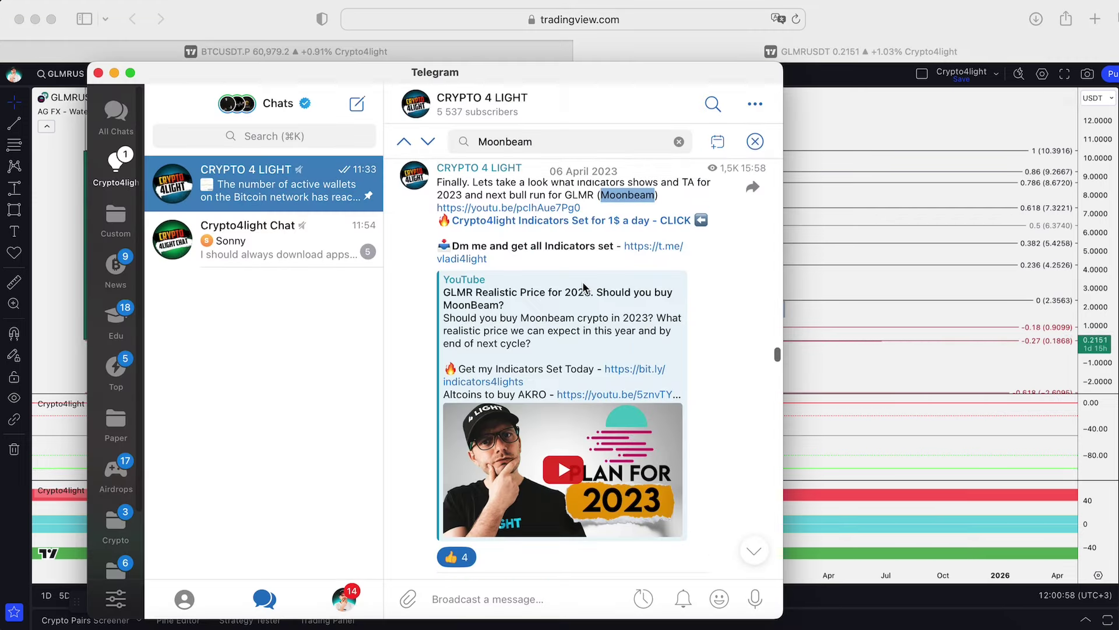
click(868, 225)
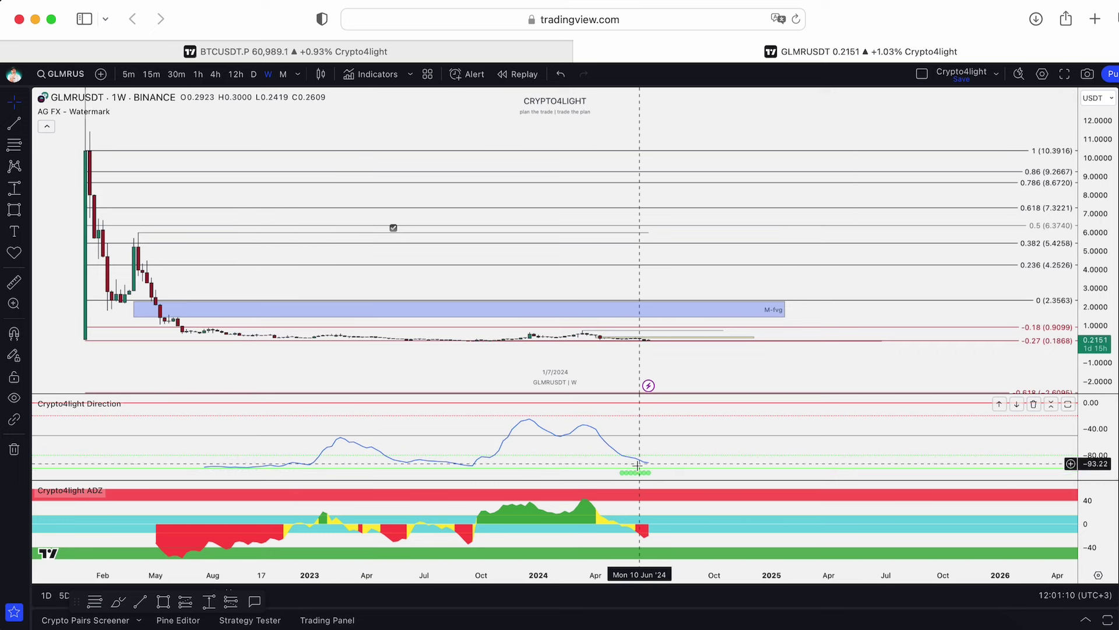
Draw a rising trend line along the ADZ pane lows from June 2022 to October 2024
drag(750, 370, 748, 308)
scroll(919, 257, up, 5)
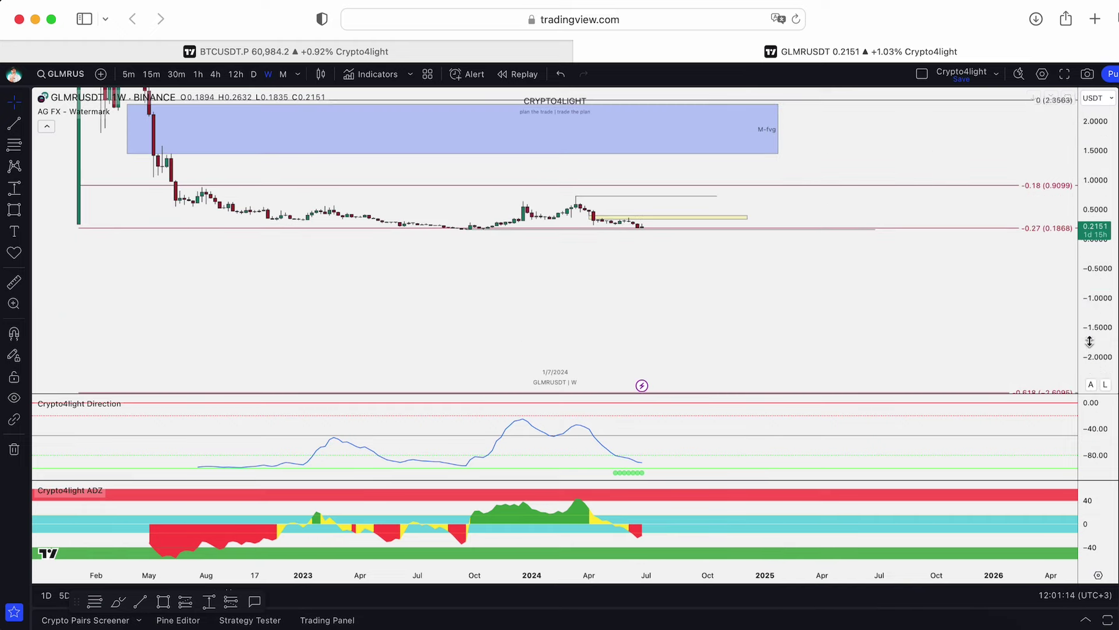
drag(1093, 342, 887, 307)
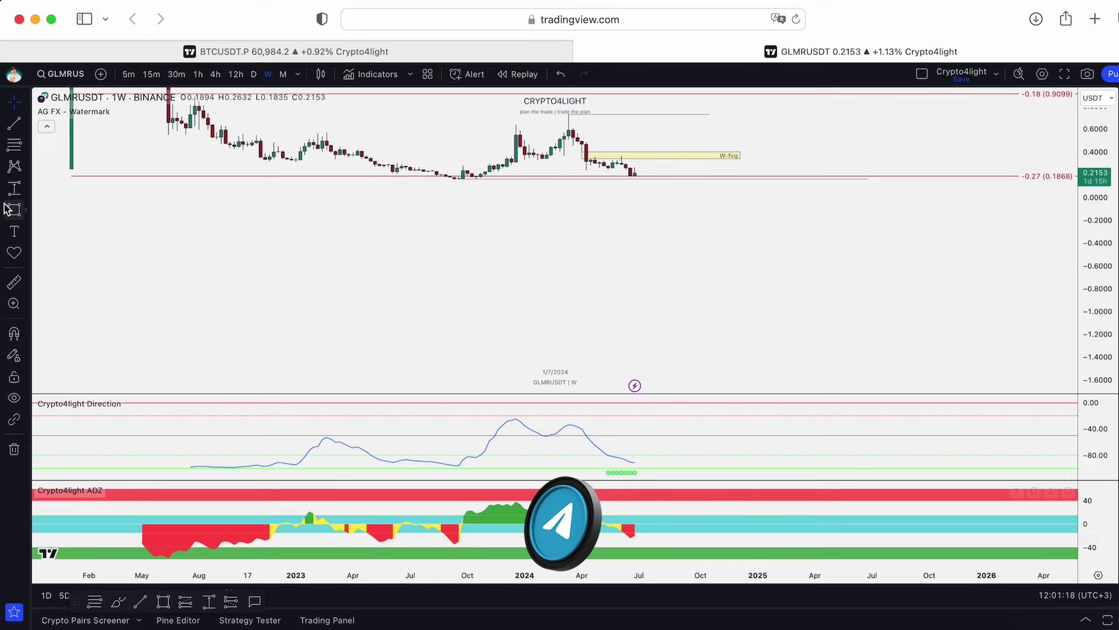
click(14, 123)
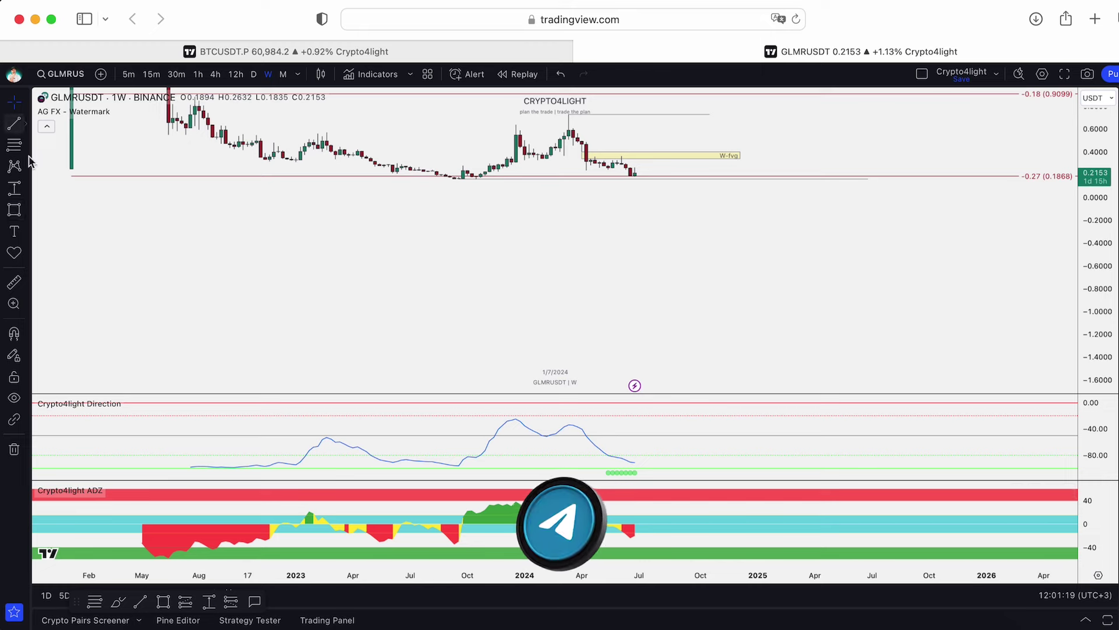
click(168, 558)
click(705, 536)
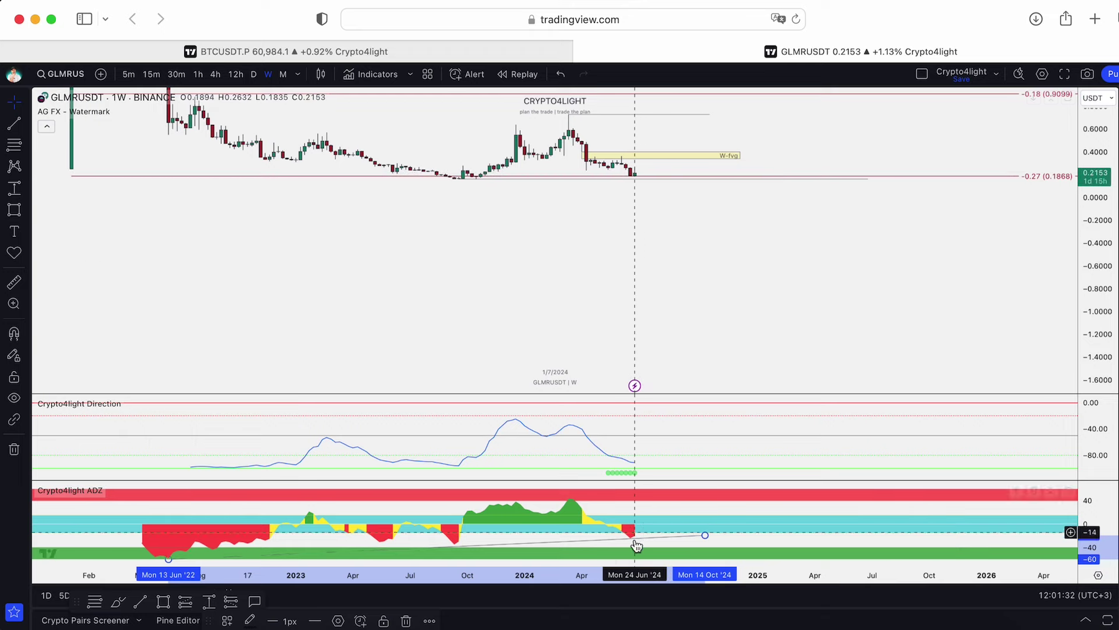
drag(659, 258, 667, 350)
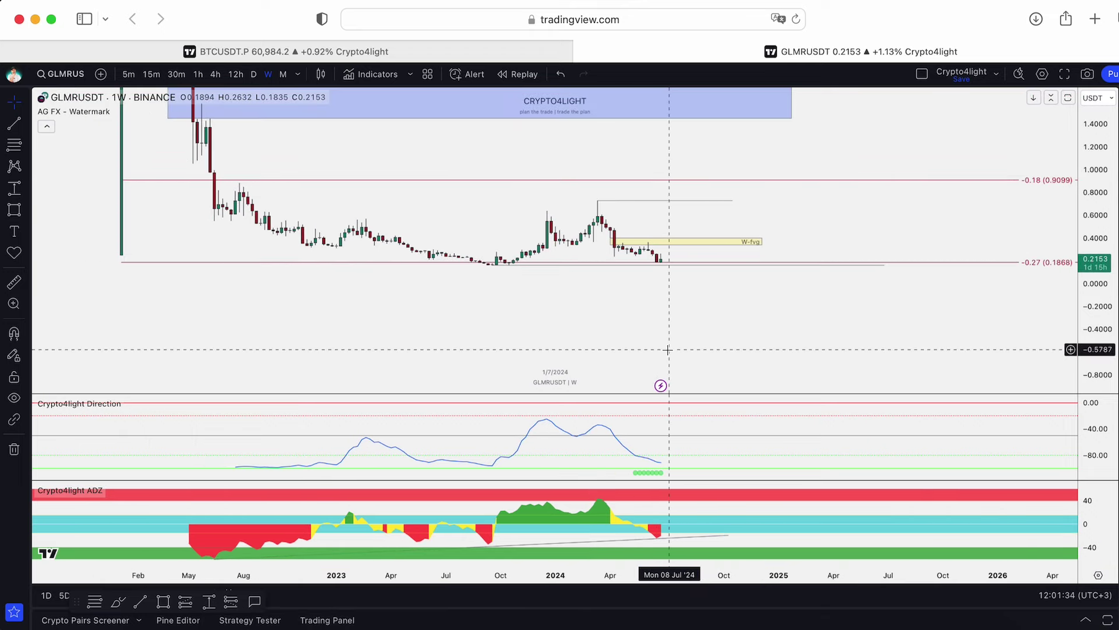
scroll(669, 349, down, 1)
scroll(687, 327, down, 1)
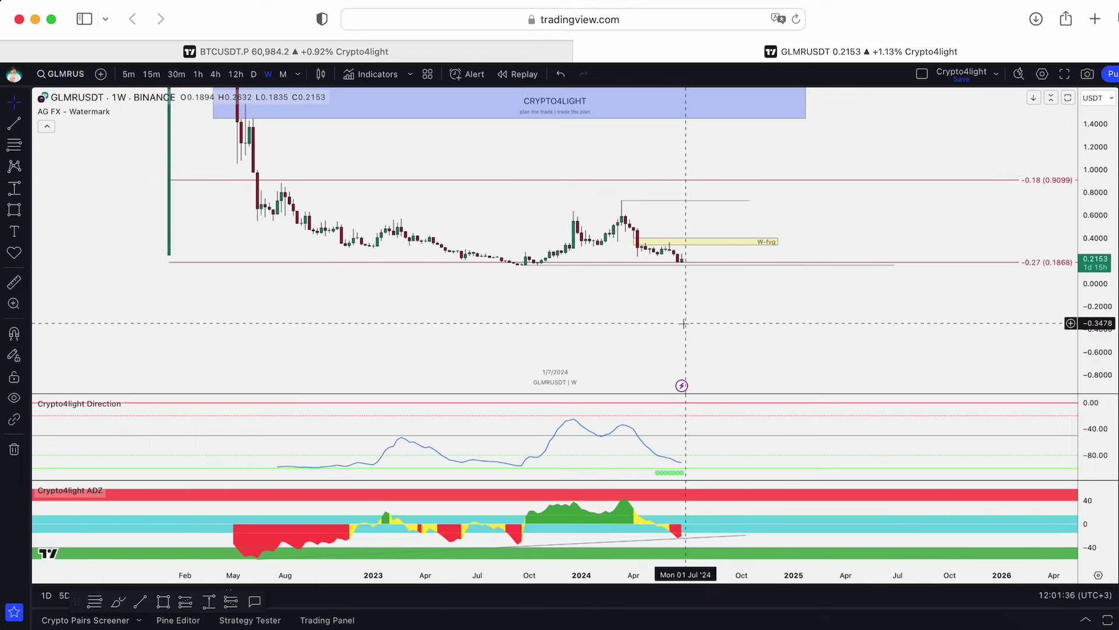
scroll(700, 319, down, 1)
drag(701, 320, 699, 326)
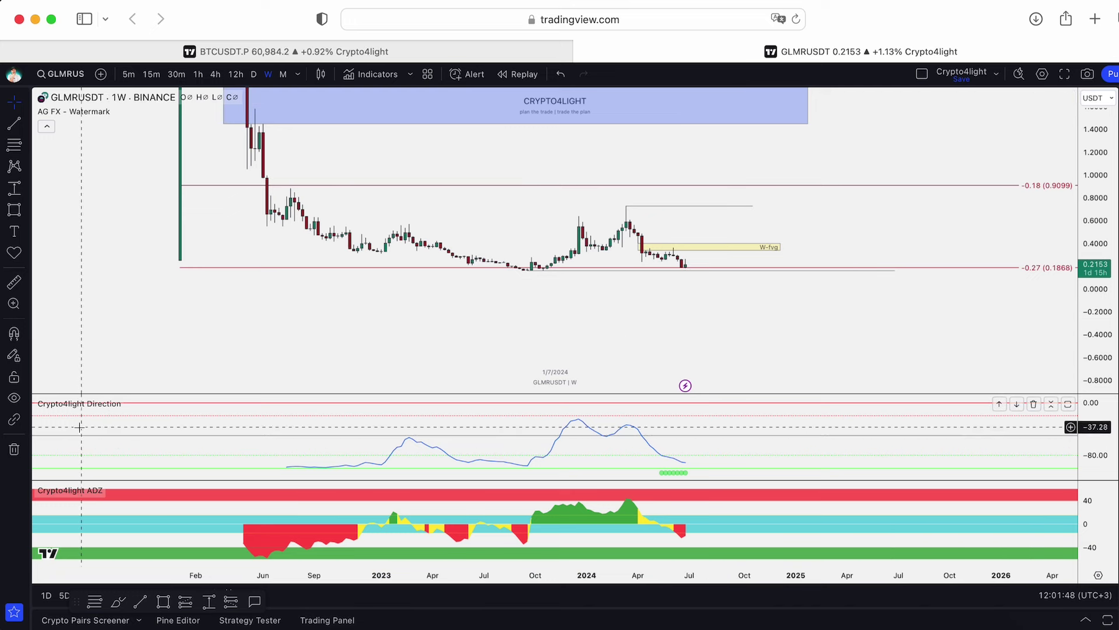
mouse_move(79, 403)
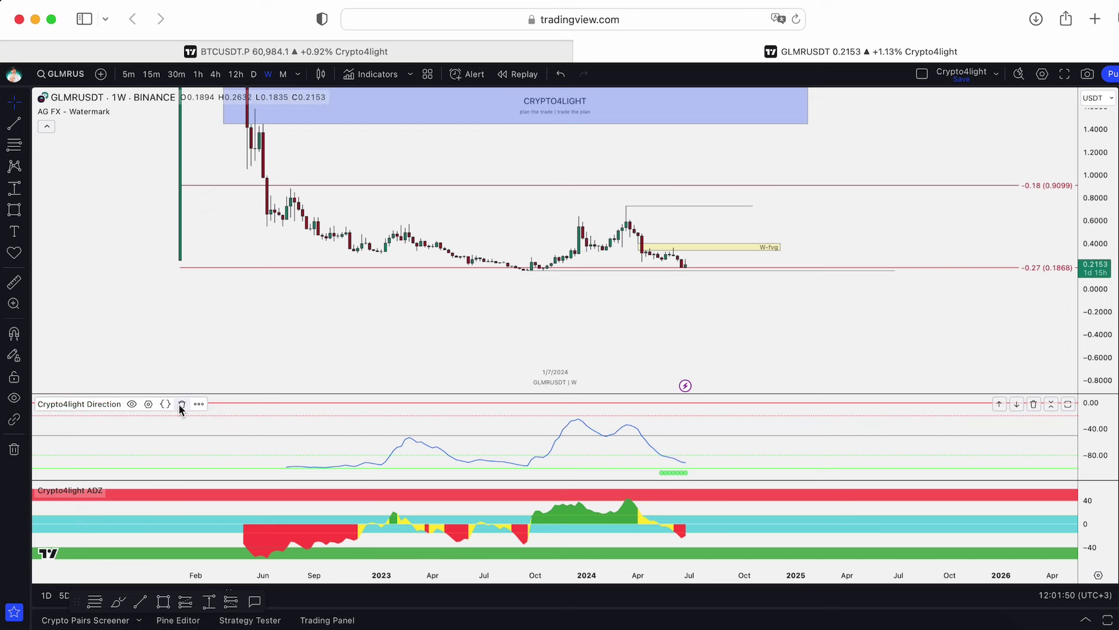
Remove the Direction and ADZ panes and add the Crypto4light Market Mood indicator
click(180, 404)
click(164, 472)
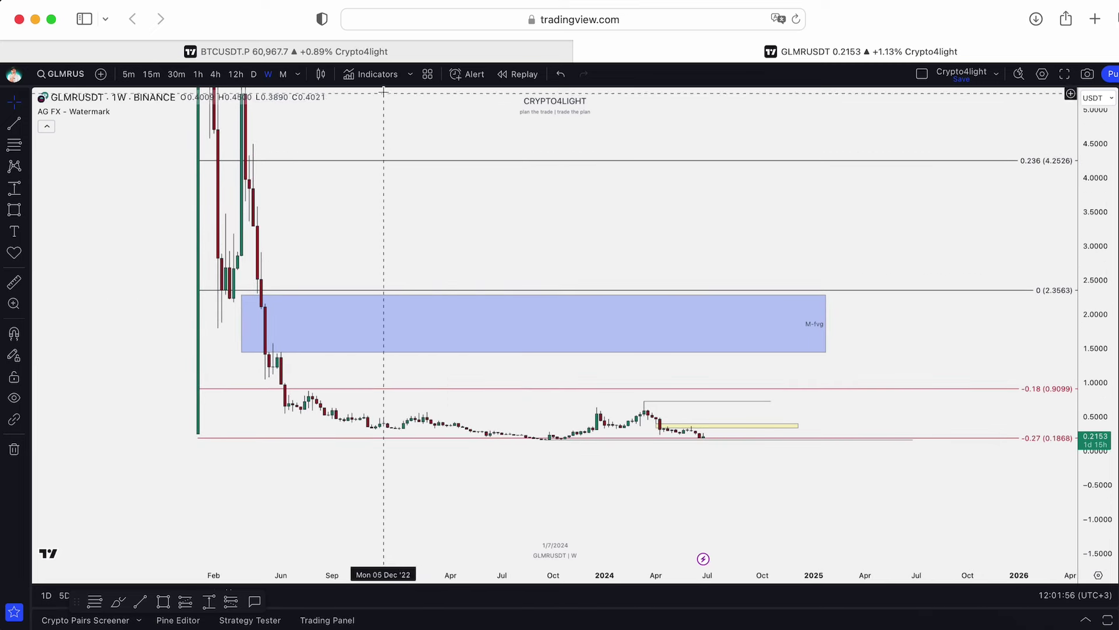
click(373, 74)
click(499, 308)
click(805, 190)
Zoom in and pan the chart to show 2022 through early 2025
scroll(805, 189, up, 3)
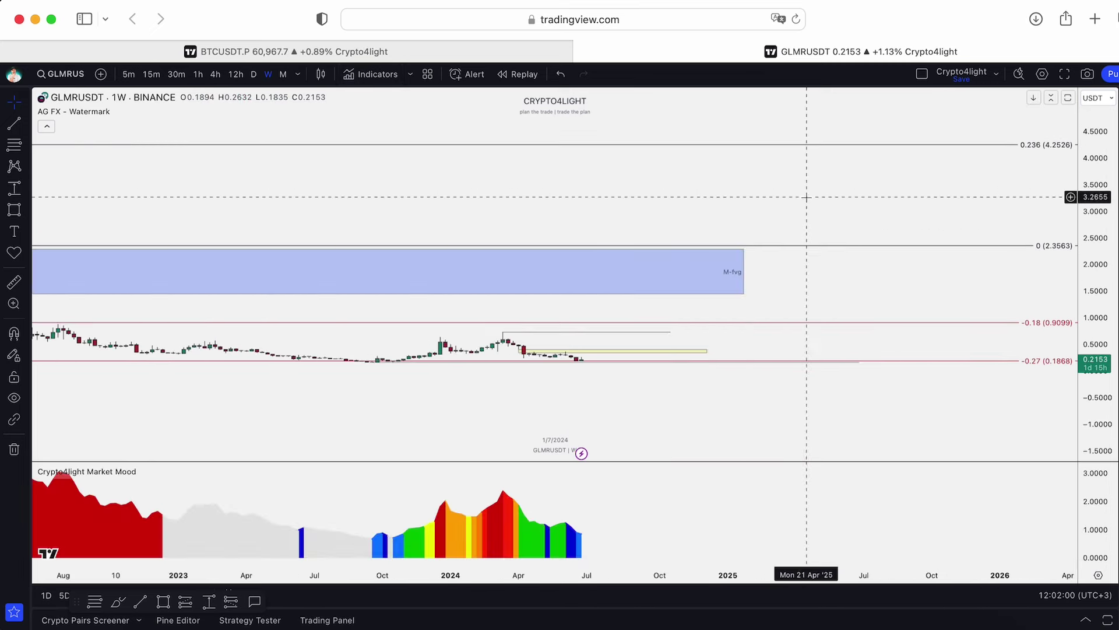
scroll(805, 189, up, 2)
drag(1021, 237, 938, 354)
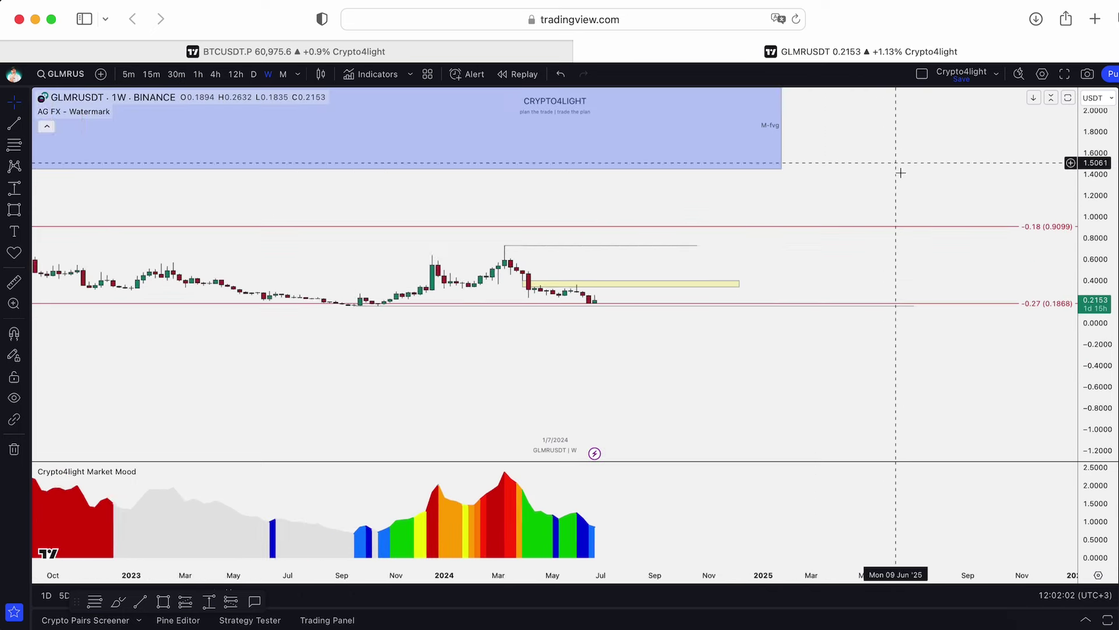
scroll(901, 368, up, 2)
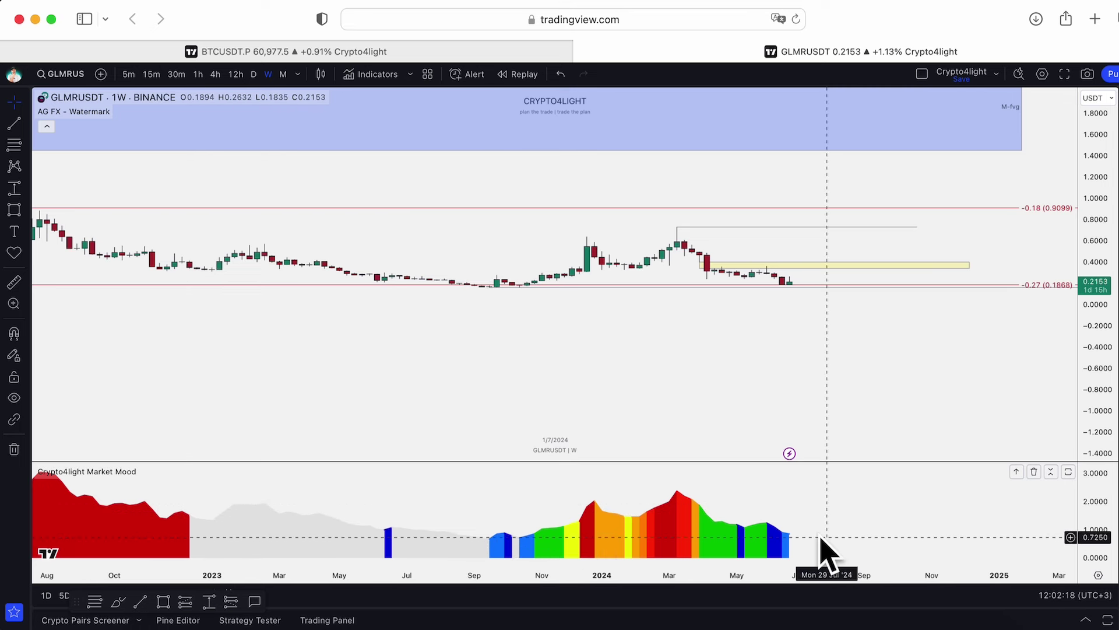
scroll(828, 536, down, 2)
Create a Market Mood alert using the -Depression condition
right_click(868, 500)
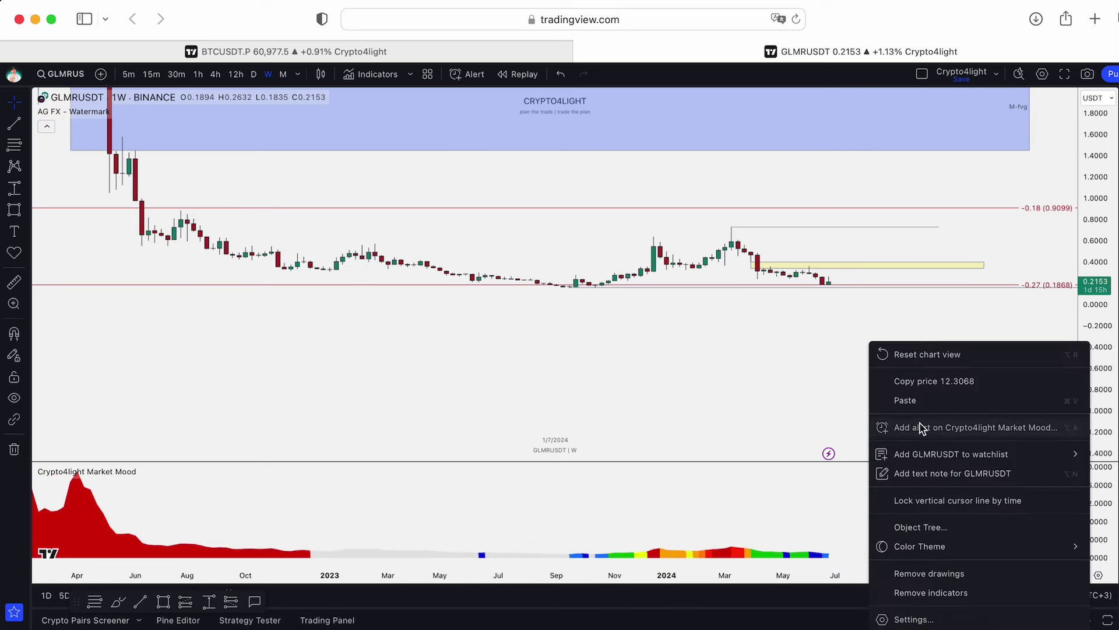
click(921, 428)
click(593, 237)
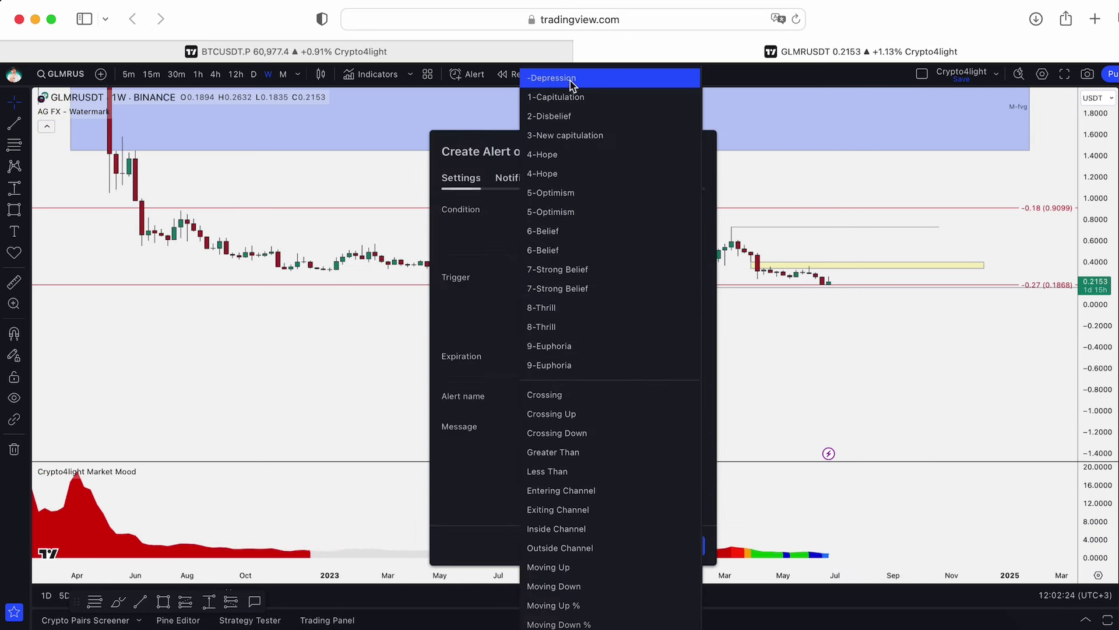
click(608, 80)
click(682, 544)
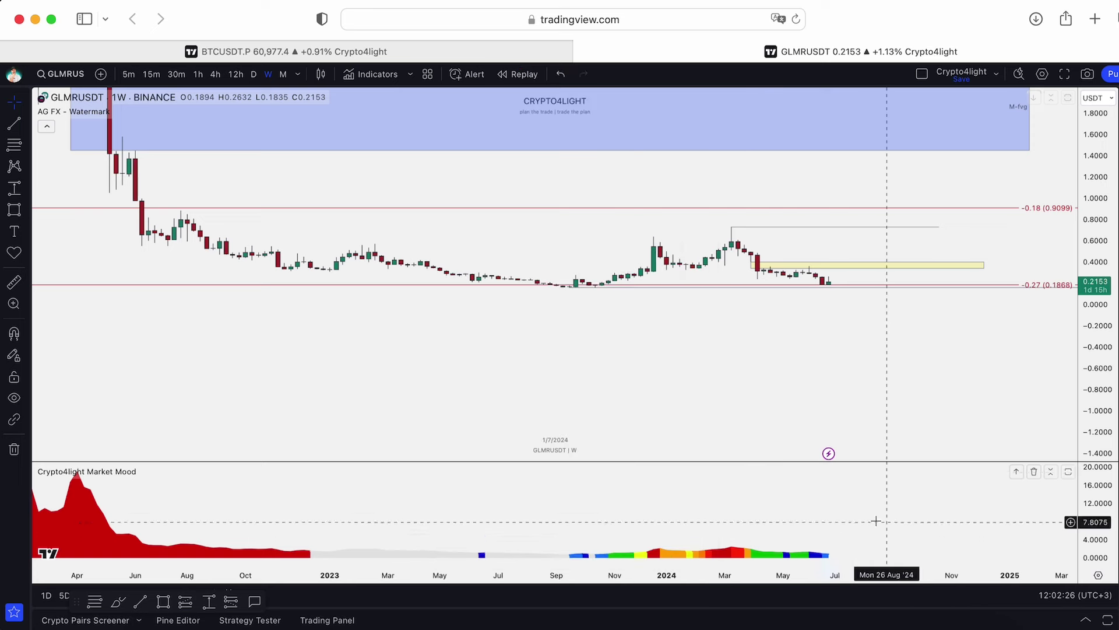
Start a date-and-price range measurement at the October 2023 low, then cancel it
scroll(834, 517, down, 2)
scroll(616, 419, down, 1)
scroll(616, 419, up, 1)
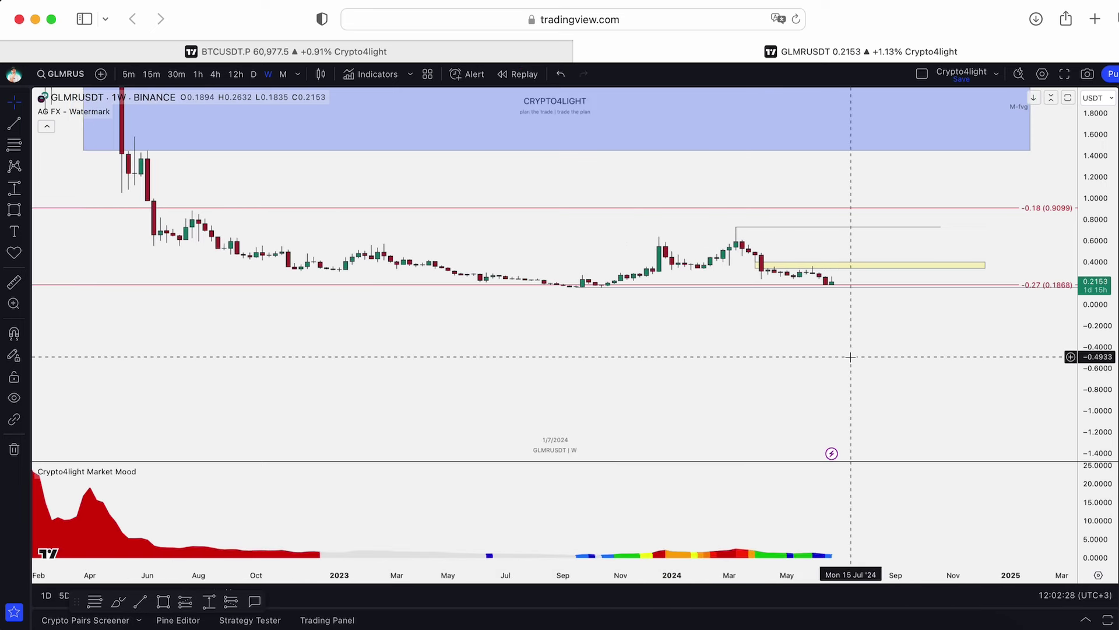
scroll(864, 350, up, 1)
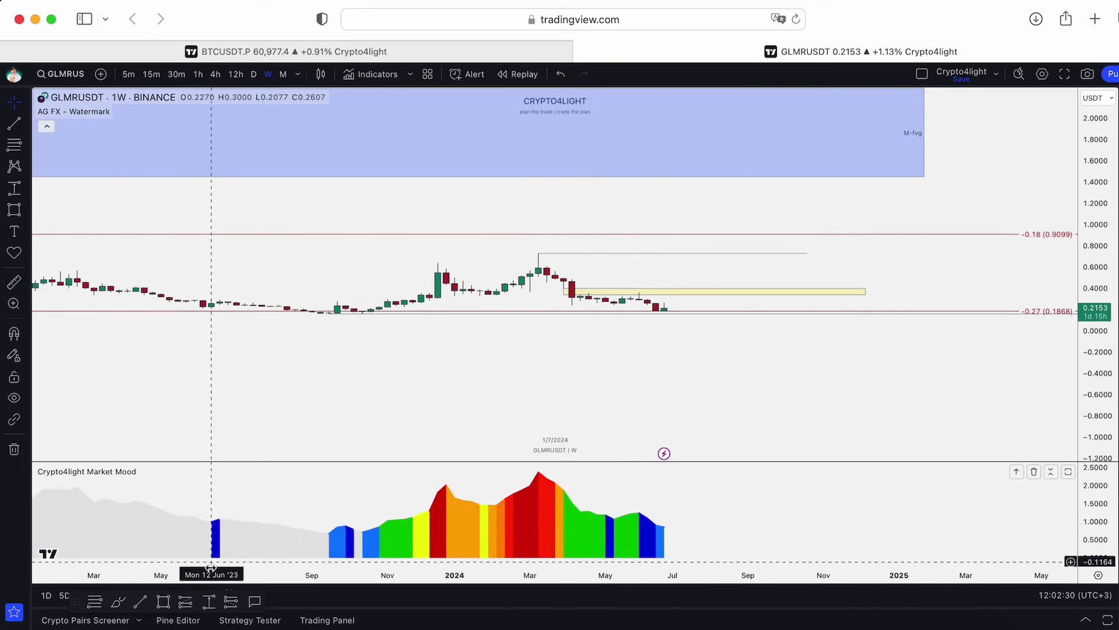
click(209, 601)
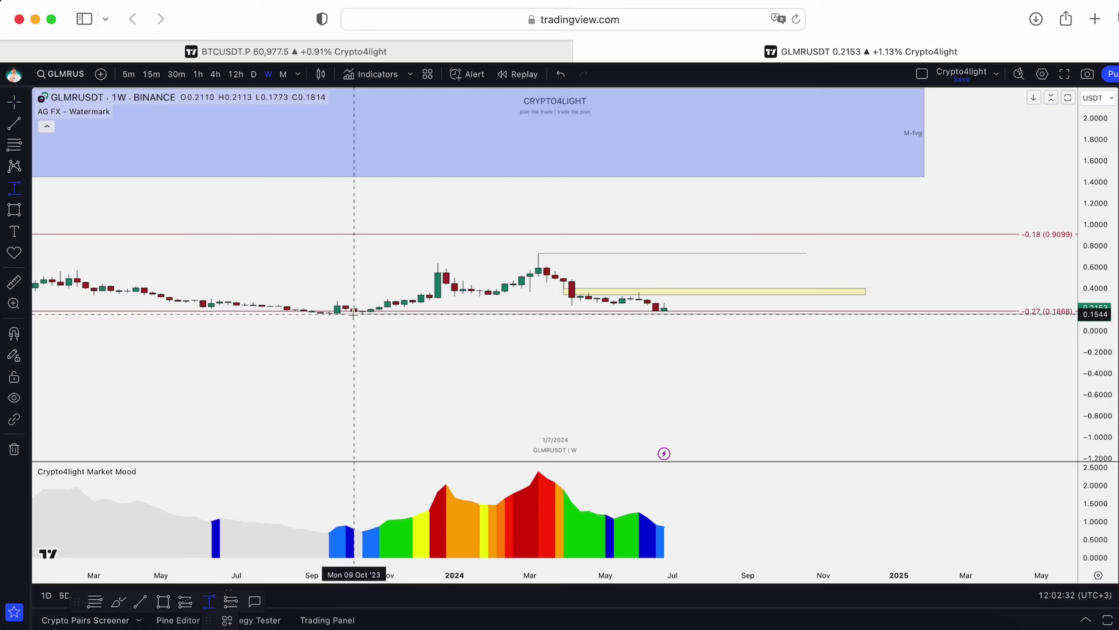
click(354, 313)
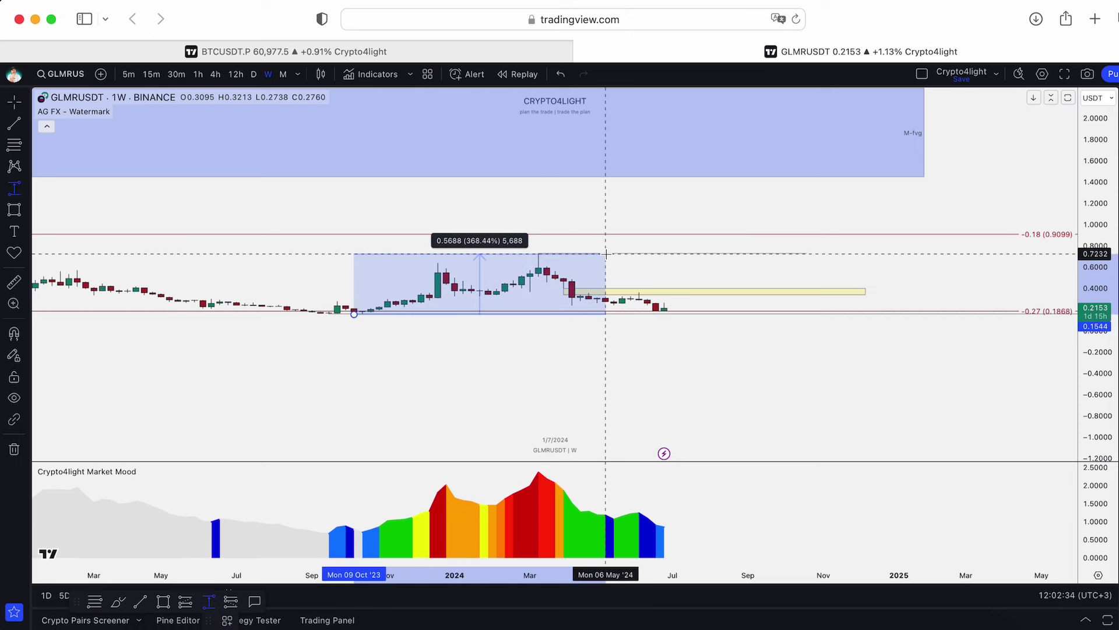
key(Escape)
scroll(618, 291, down, 3)
scroll(680, 357, down, 2)
scroll(785, 405, up, 5)
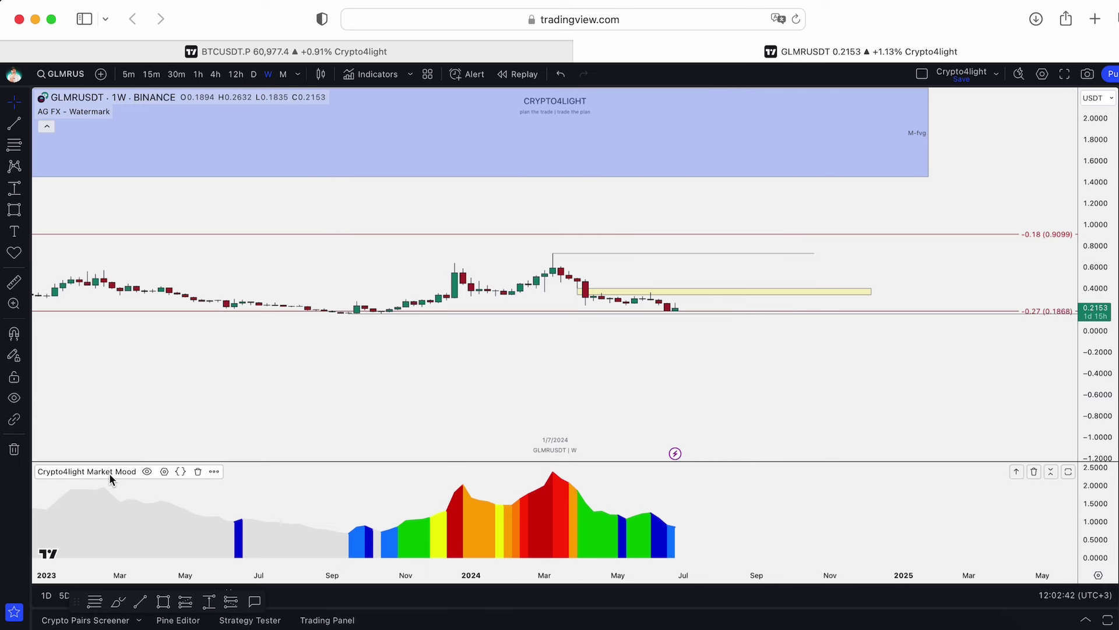
Replace the Market Mood pane with the Crypto4light Money Power indicator
click(198, 471)
click(373, 74)
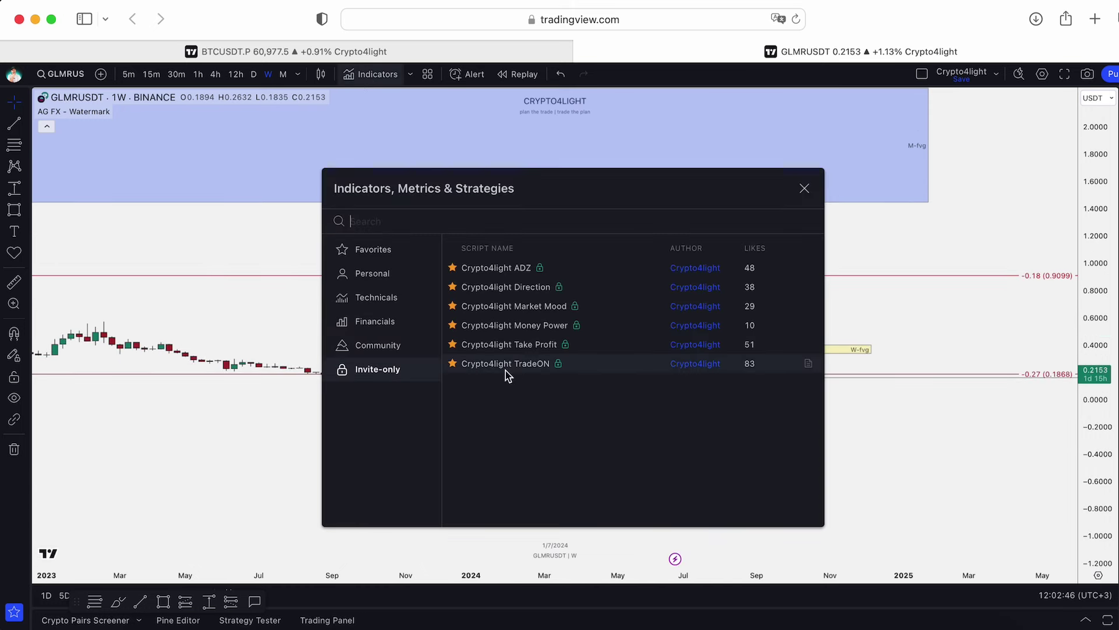
click(510, 325)
click(803, 189)
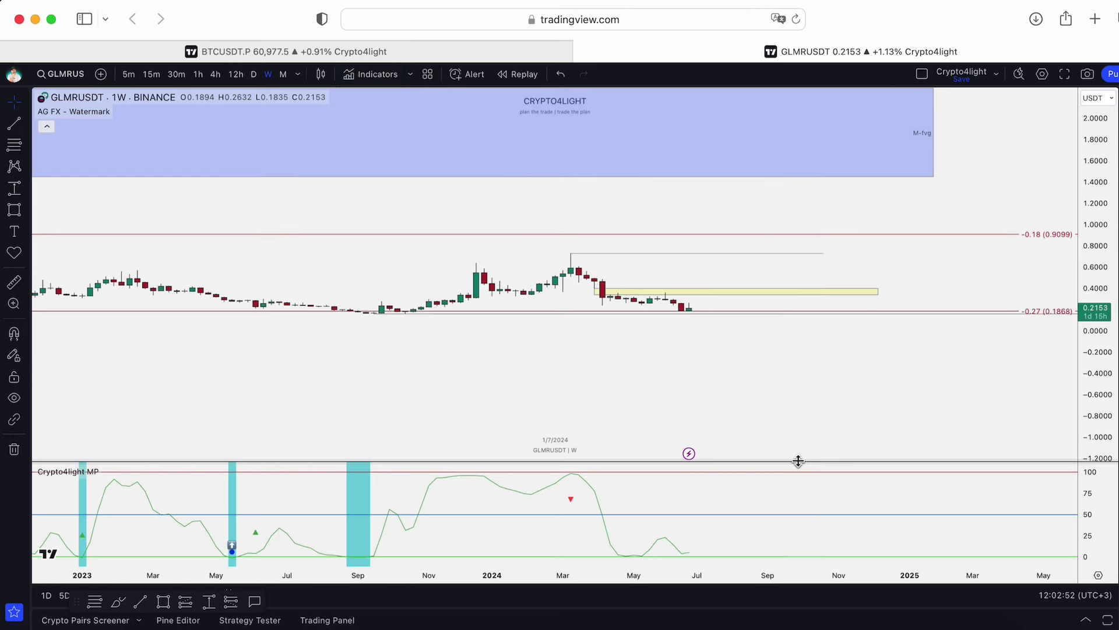
scroll(687, 446, down, 2)
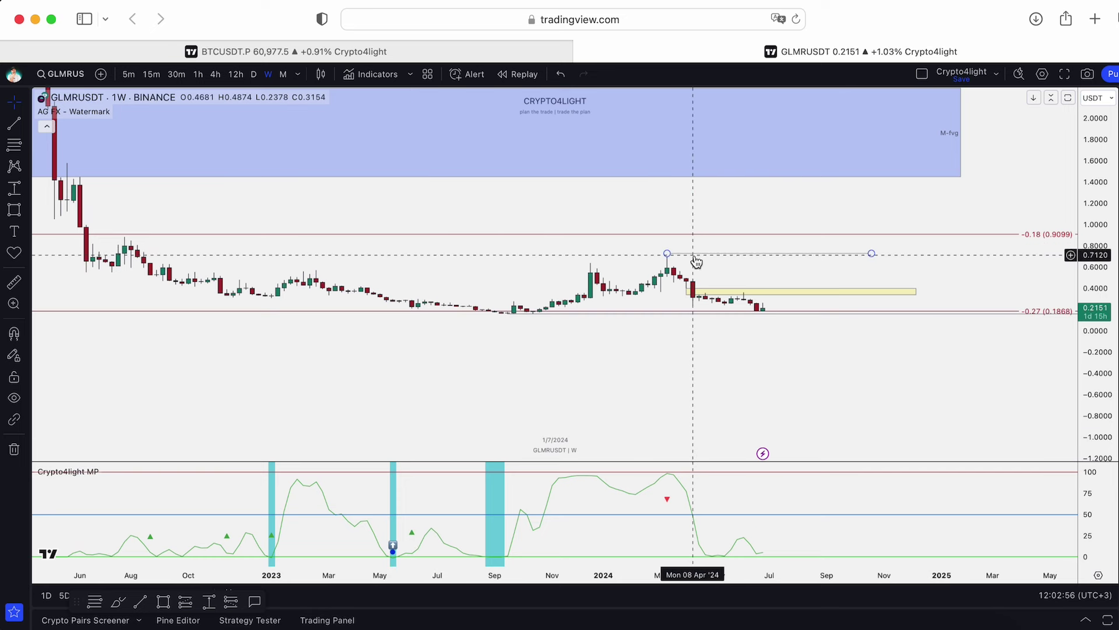
mouse_move(667, 519)
scroll(794, 560, down, 2)
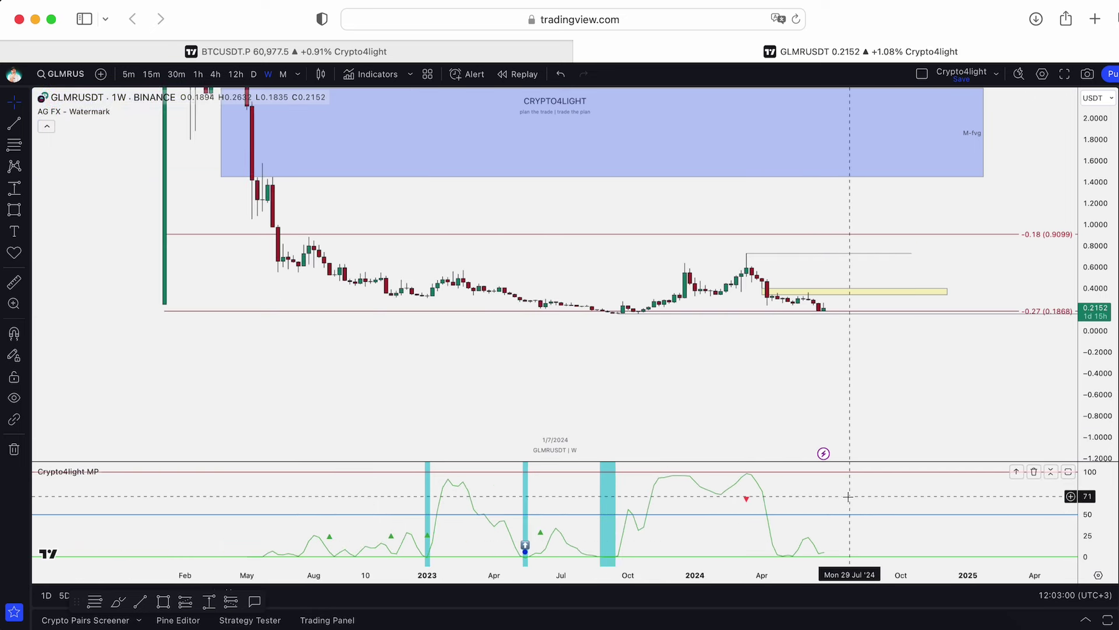
Create a Money inflow alert on the GLMRUSDT weekly chart
right_click(851, 496)
click(906, 429)
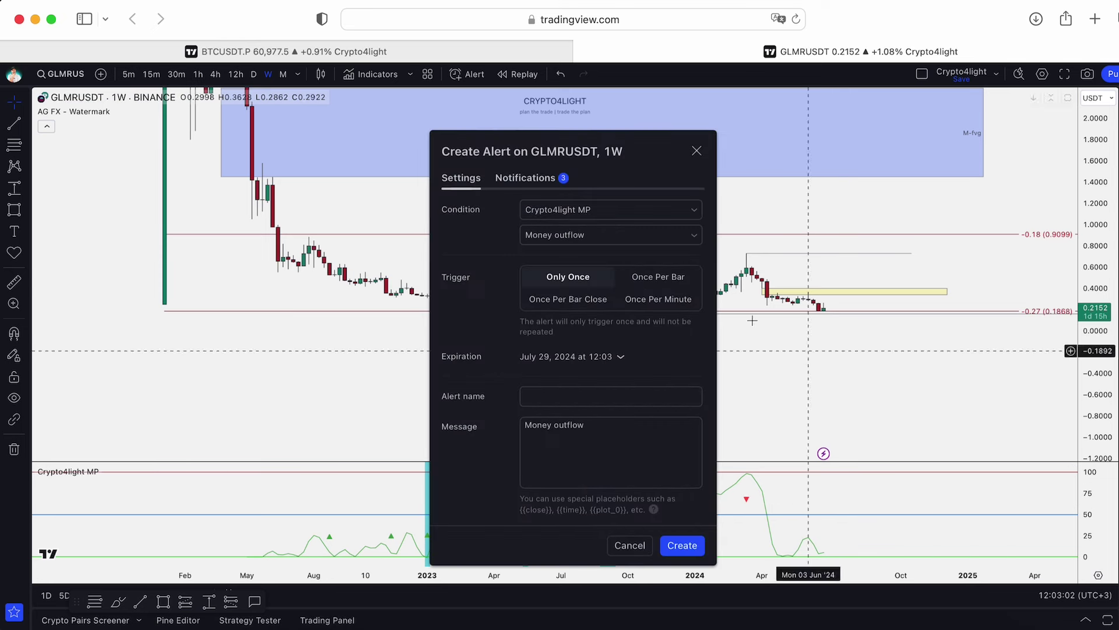
click(642, 239)
click(616, 282)
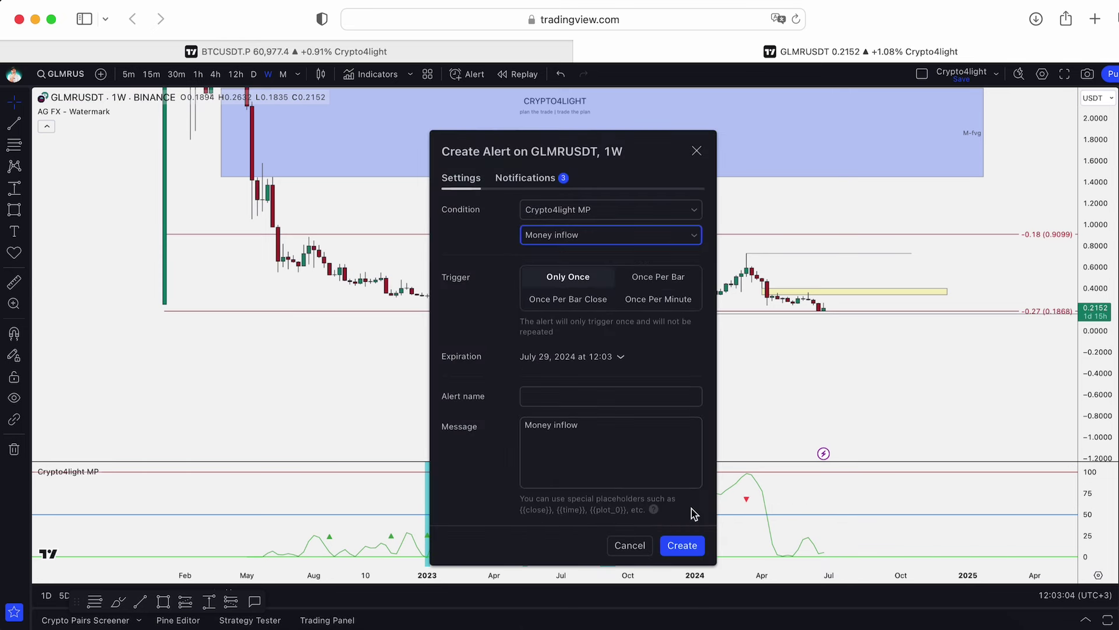
click(682, 546)
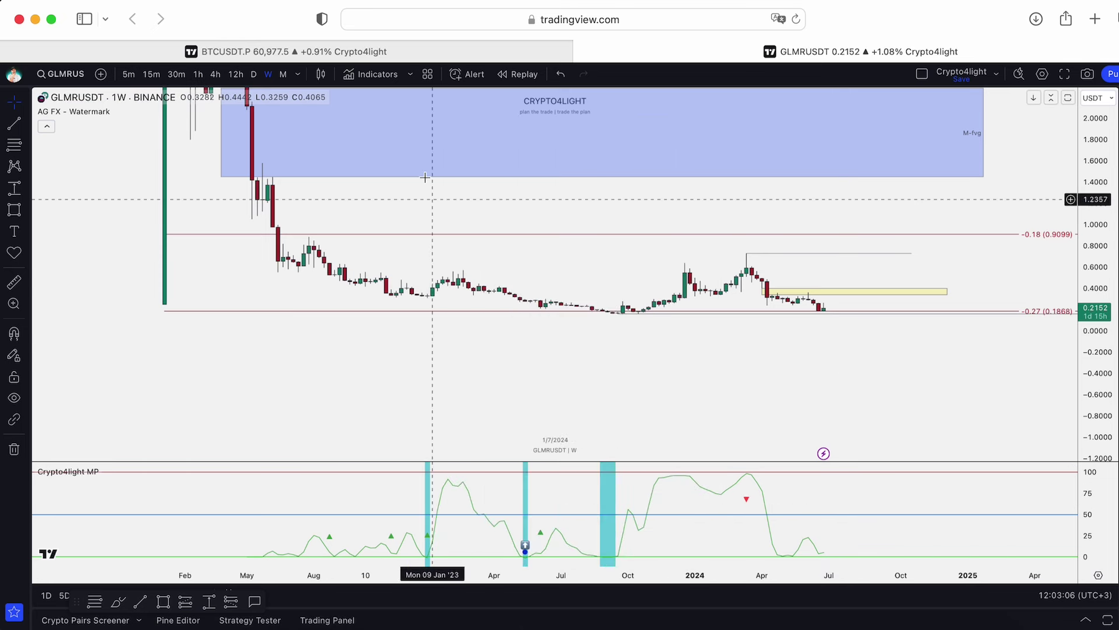
click(385, 76)
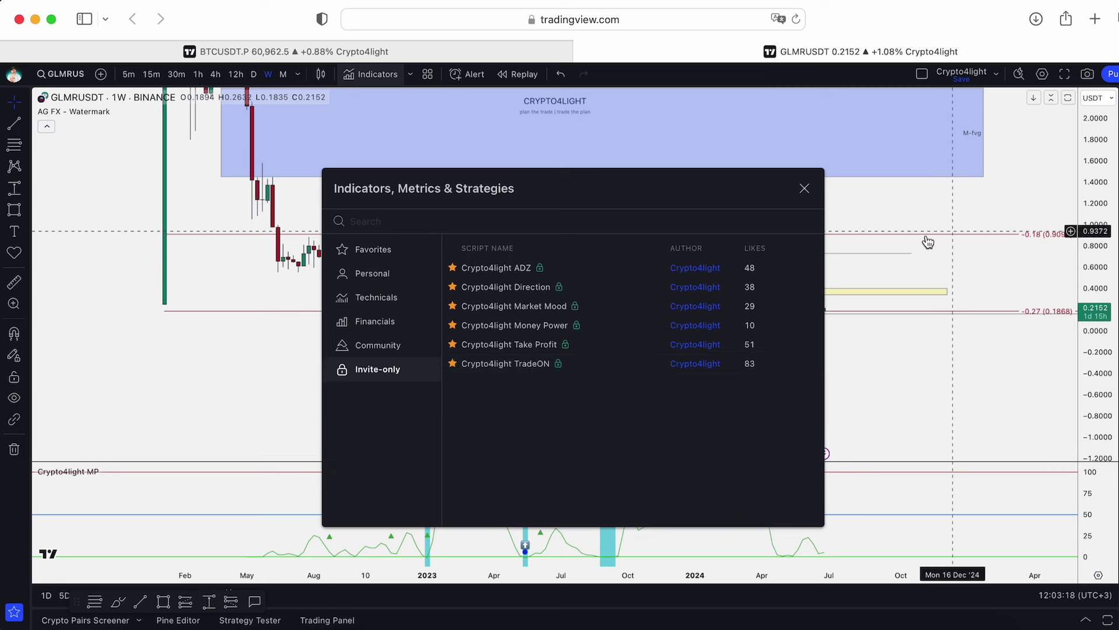
Add Crypto4light TradeON buy/sell signals and remove the Money Power pane
click(511, 363)
click(804, 187)
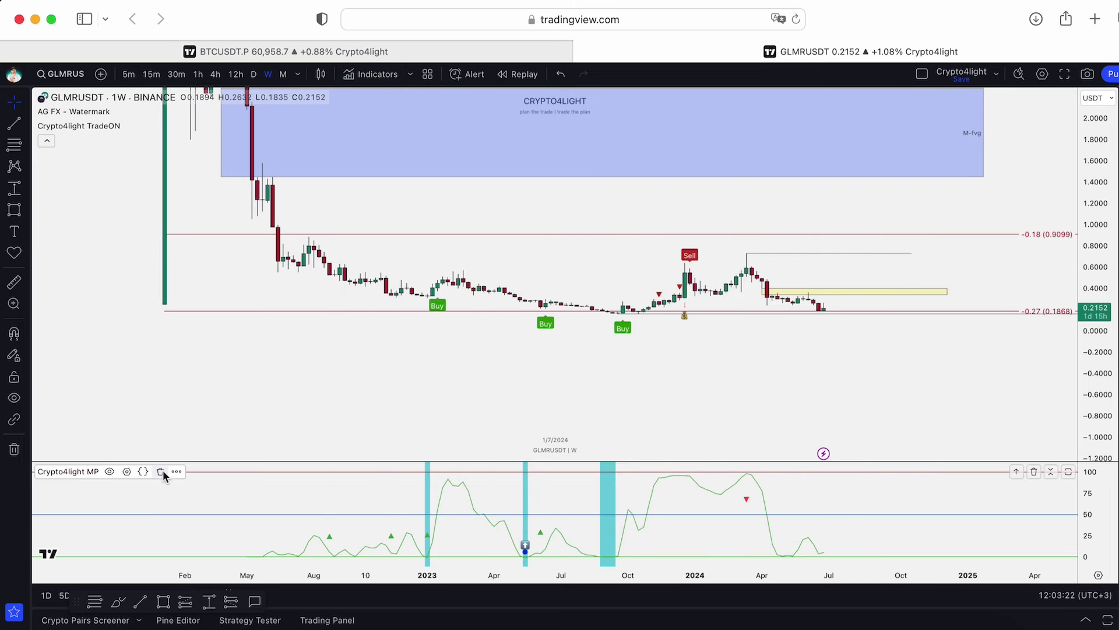
click(161, 471)
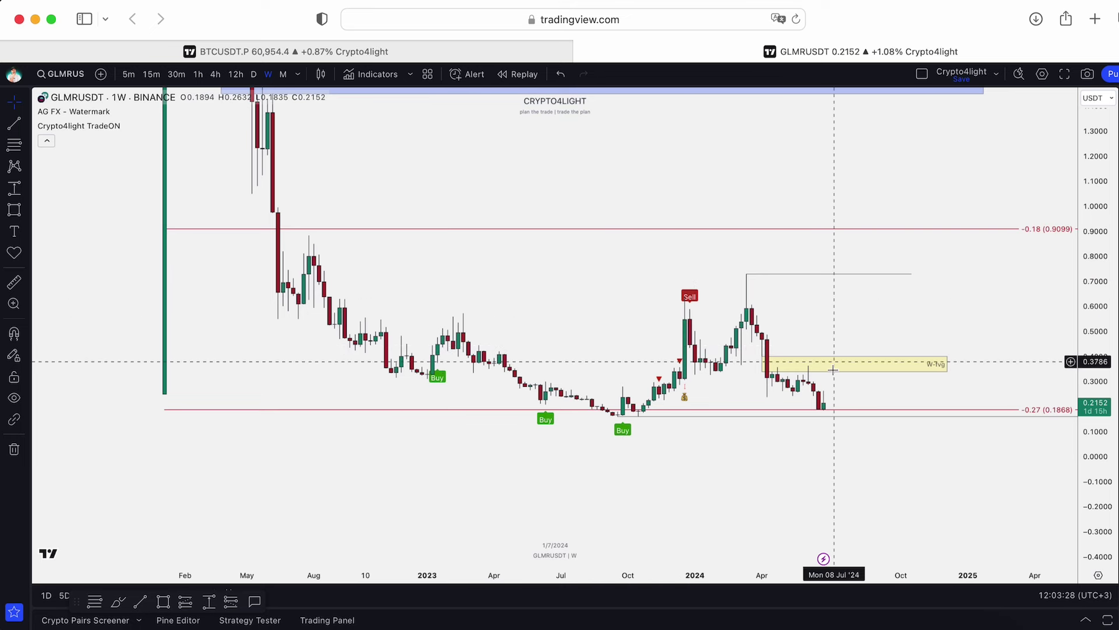
scroll(834, 449, down, 1)
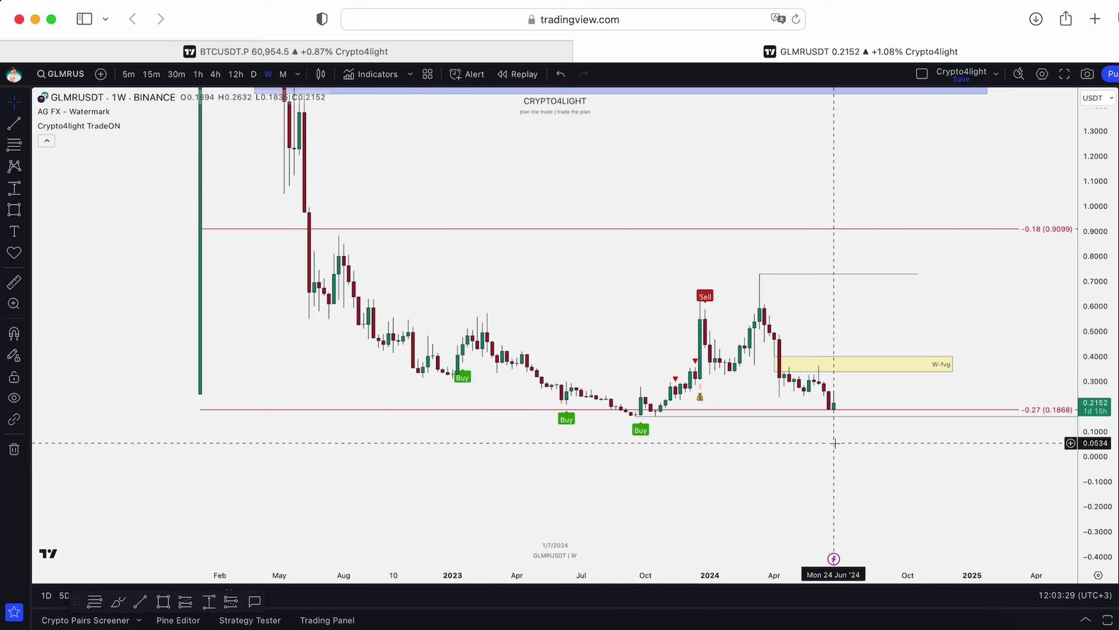
Add the Crypto4light Take Profit bands to the chart
click(373, 74)
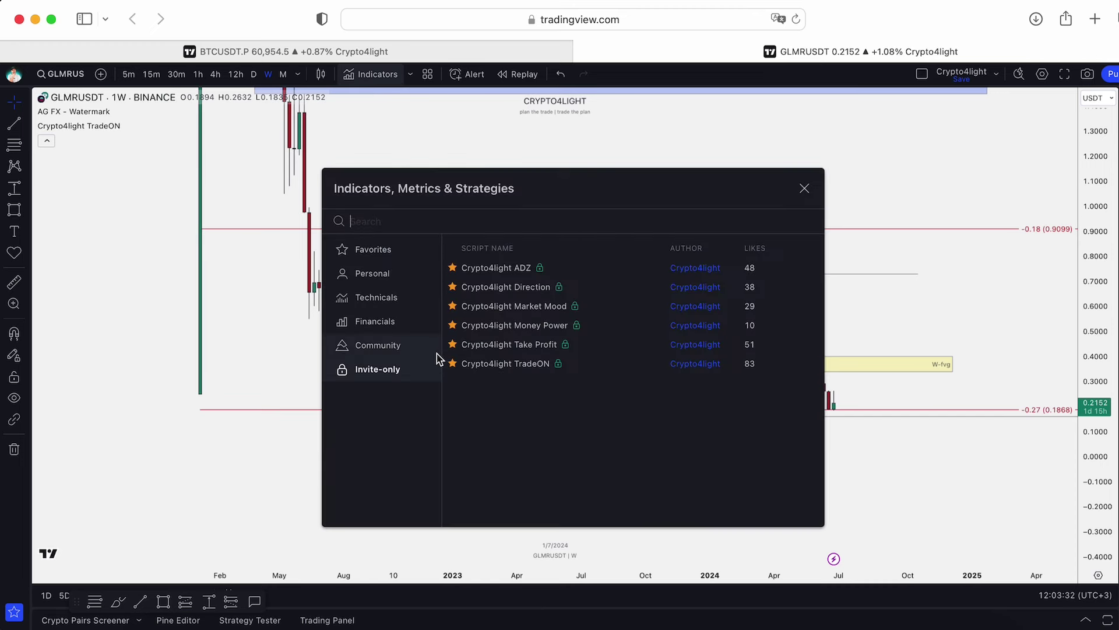
click(510, 349)
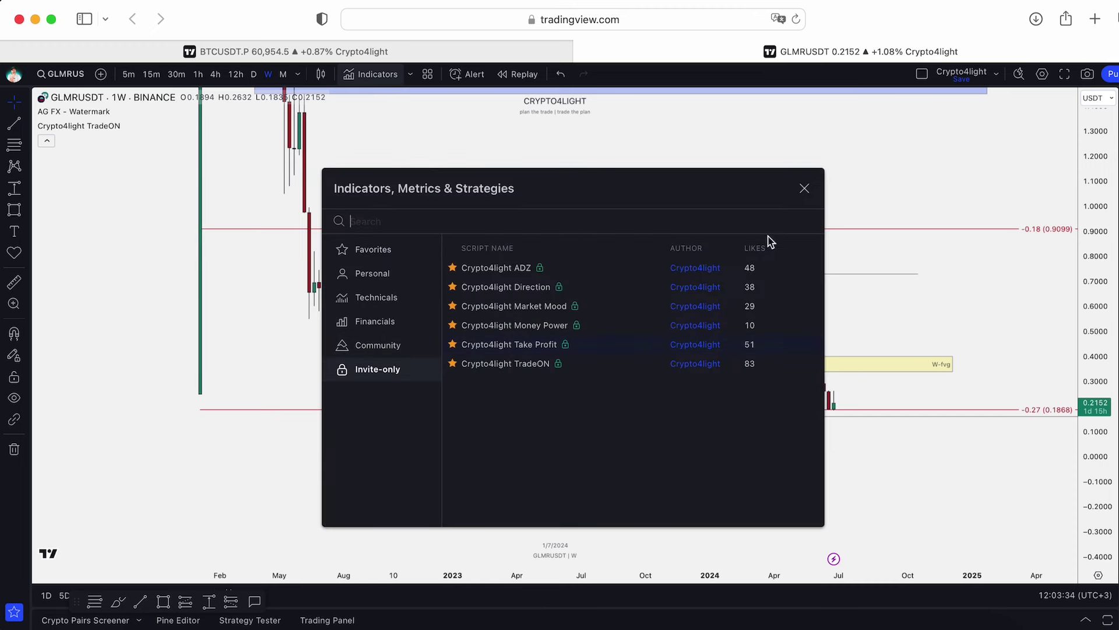
click(805, 192)
Rescale the price axis to enlarge the candles while keeping the blue band visible
scroll(865, 260, up, 1)
scroll(895, 220, up, 1)
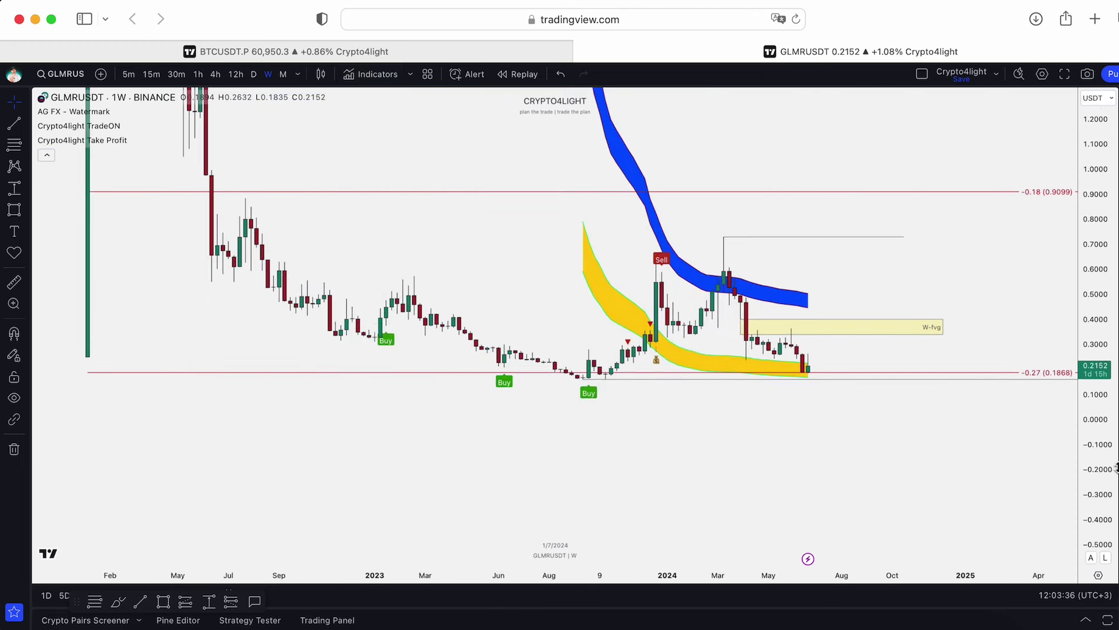
drag(1115, 471, 1110, 361)
scroll(1043, 292, up, 2)
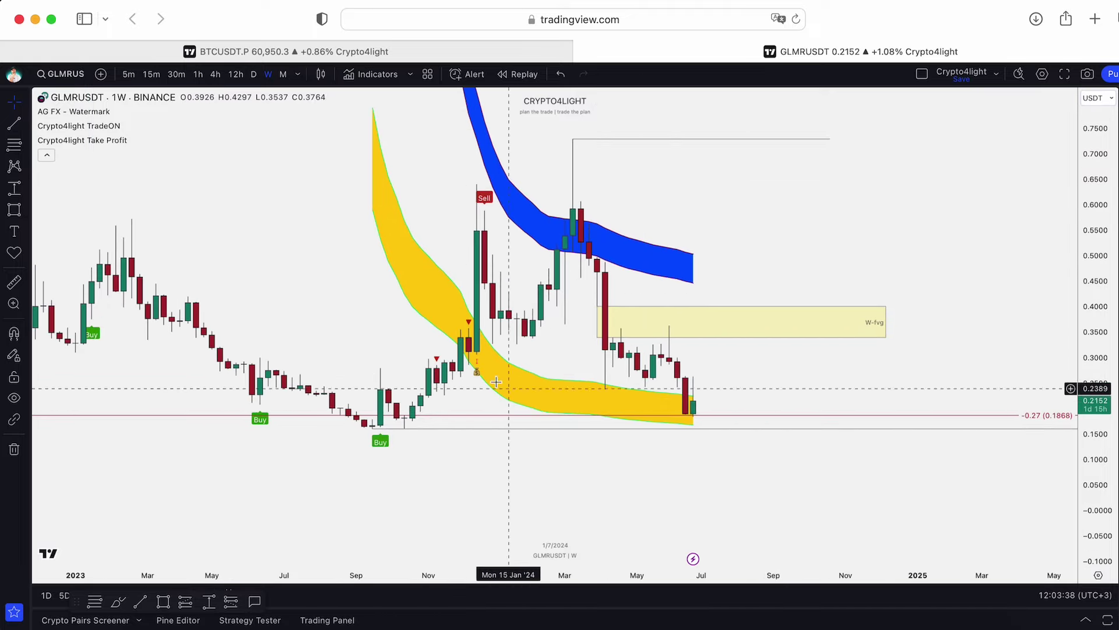
scroll(544, 387, up, 1)
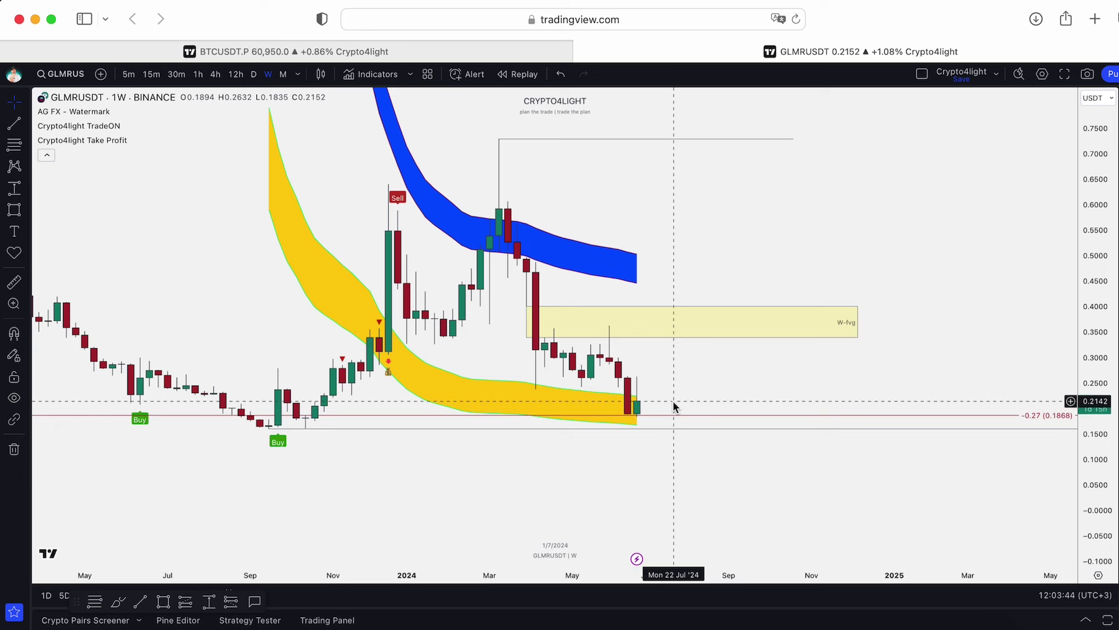
scroll(783, 392, down, 2)
drag(1108, 478, 746, 382)
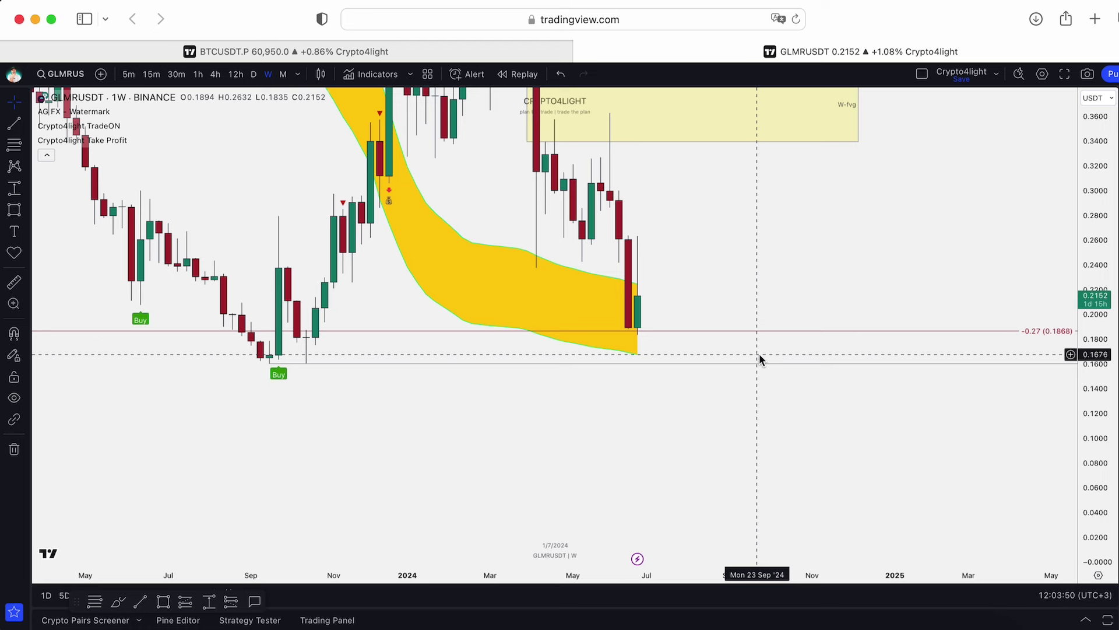
scroll(759, 358, up, 3)
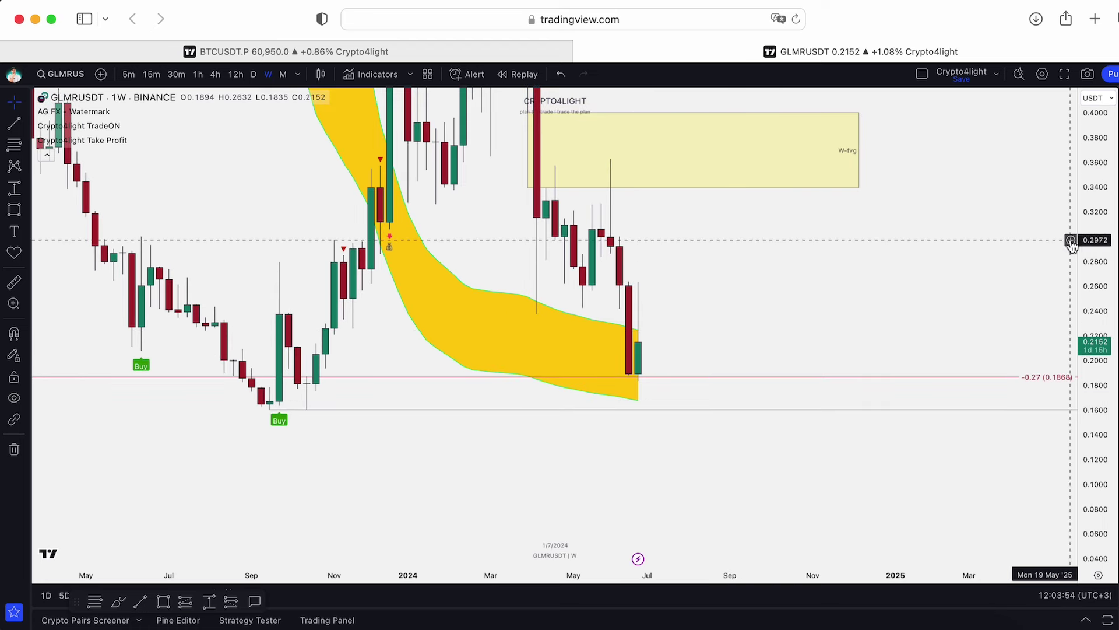
drag(1075, 242, 1074, 280)
scroll(800, 365, down, 2)
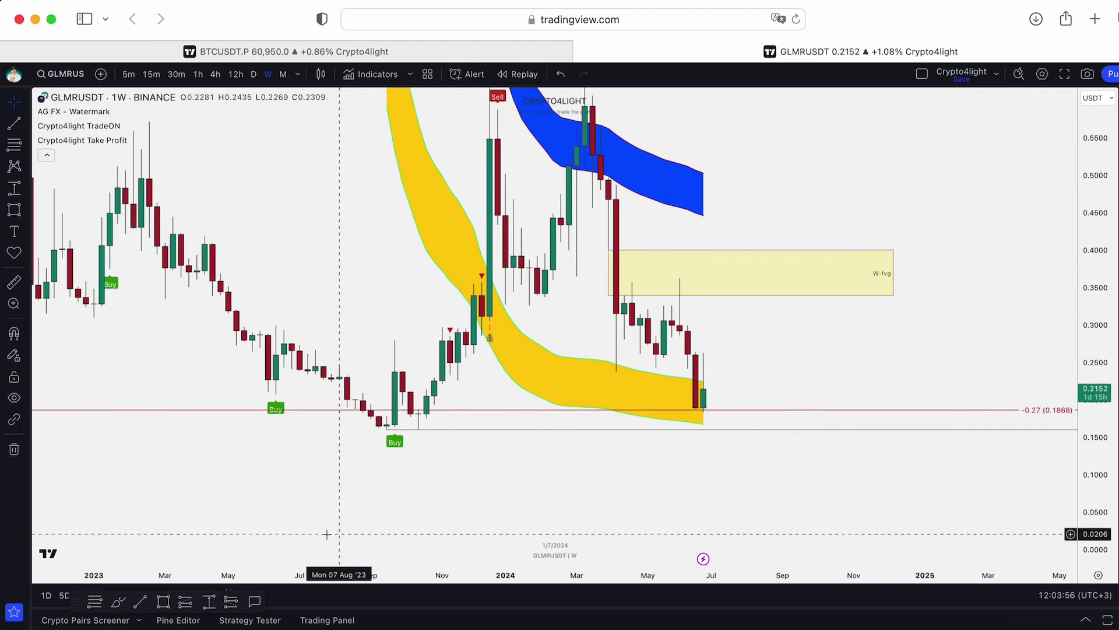
Brush a freehand projected path rising from the latest candle through the W-fvg zone
click(117, 601)
mouse_move(708, 392)
mouse_down()
mouse_move(735, 380)
mouse_move(807, 225)
mouse_move(905, 344)
mouse_move(975, 153)
mouse_up()
scroll(967, 233, down, 2)
scroll(966, 262, down, 2)
scroll(964, 282, down, 1)
scroll(965, 282, up, 1)
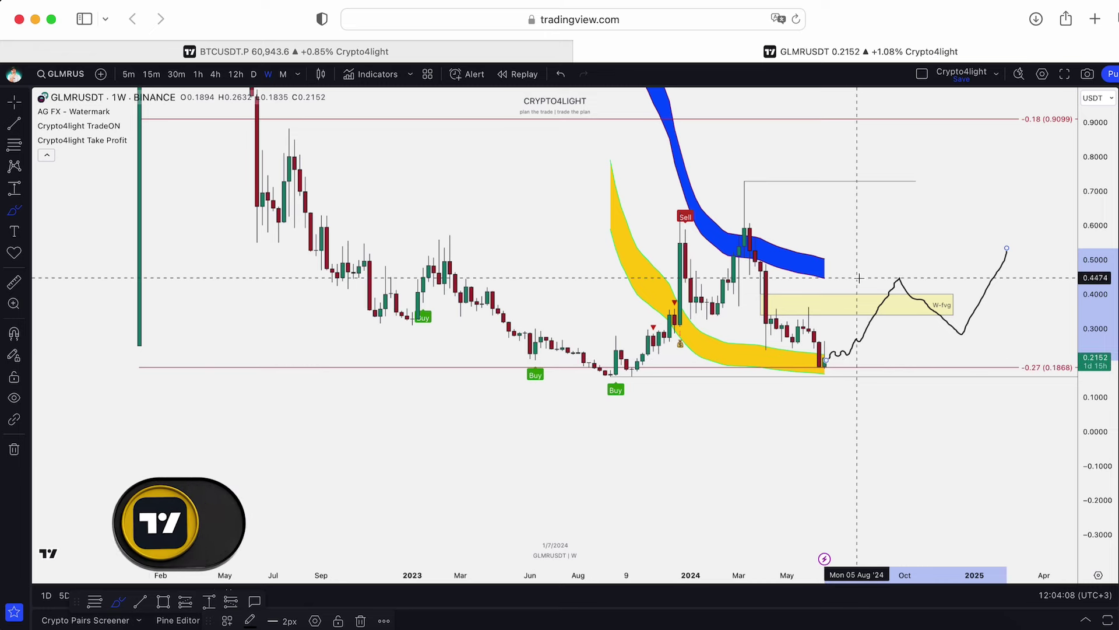
Undo the stray brush strokes and projection curve, then reposition the chart
drag(859, 278, 921, 286)
click(557, 74)
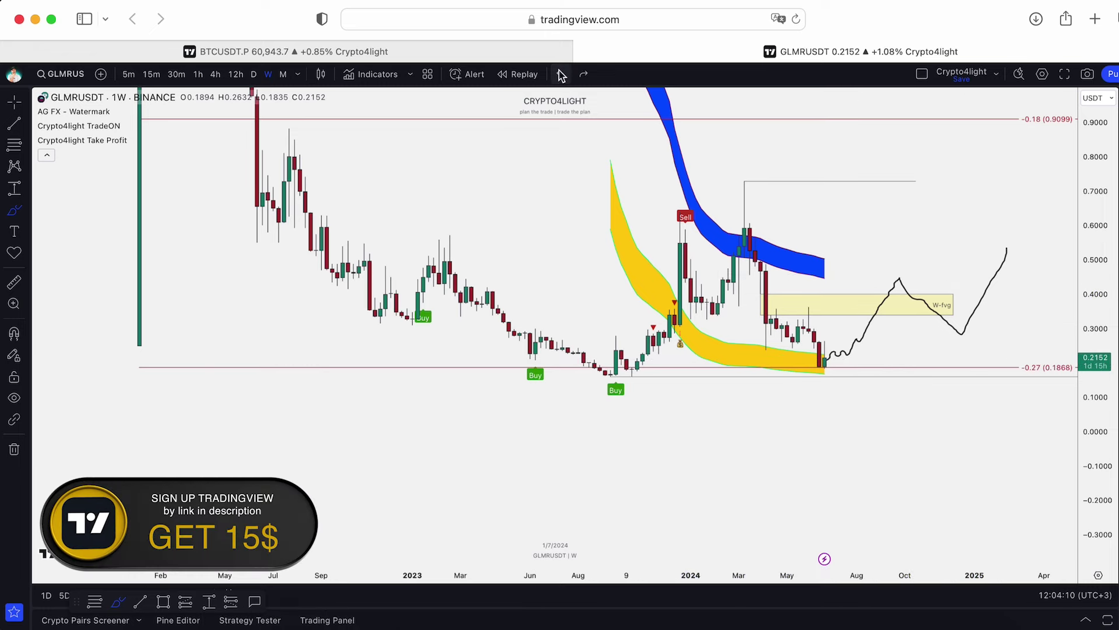
drag(1098, 227, 1098, 256)
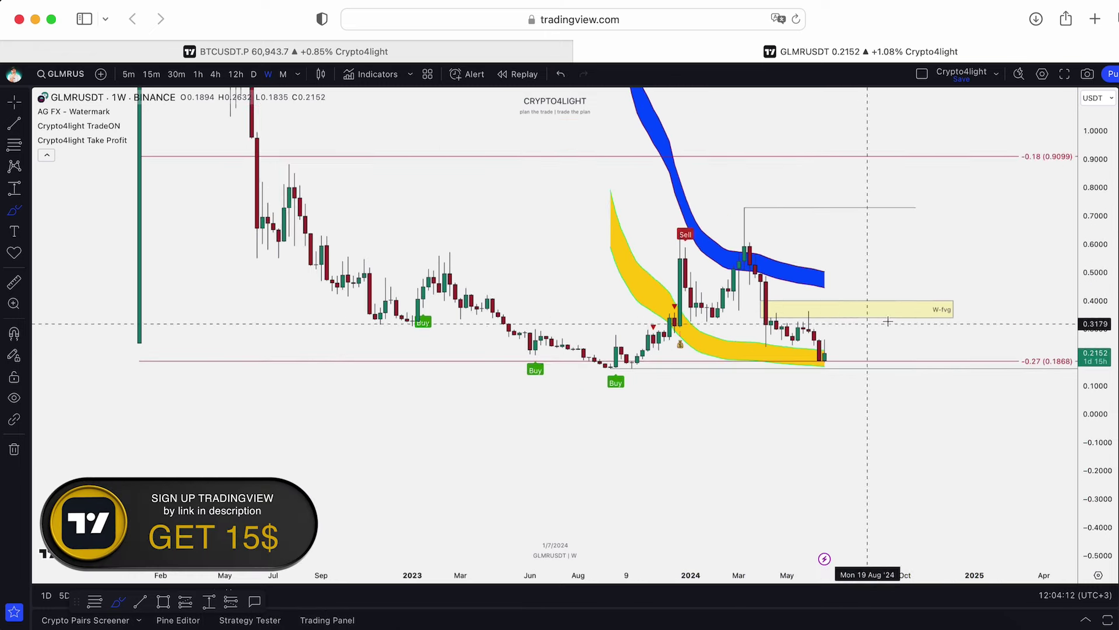
click(583, 74)
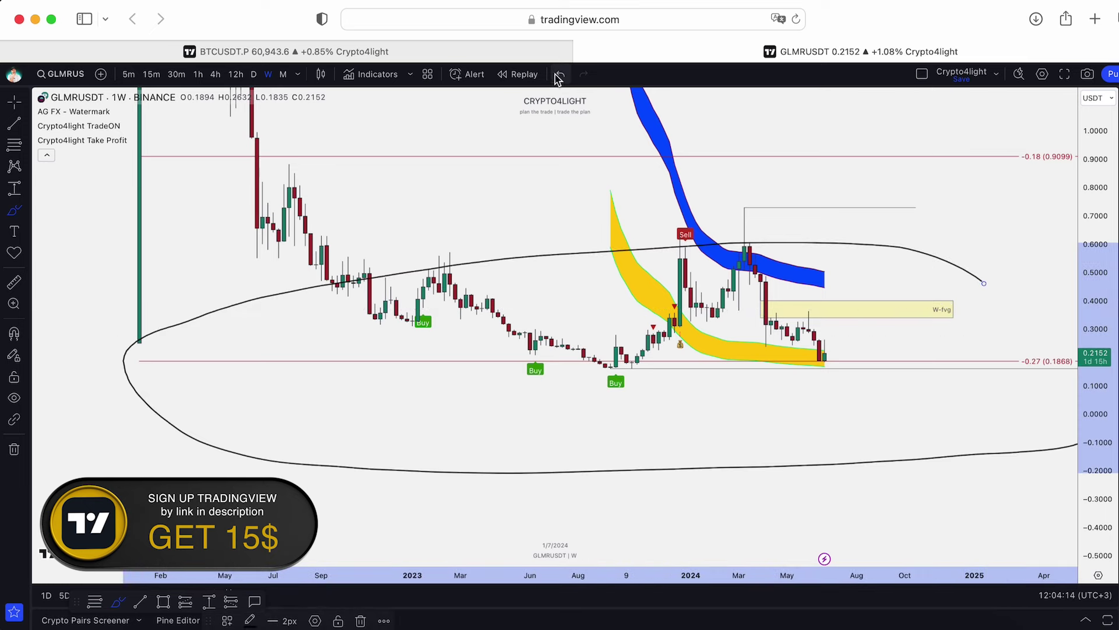
key(ctrl+z)
drag(488, 238, 438, 315)
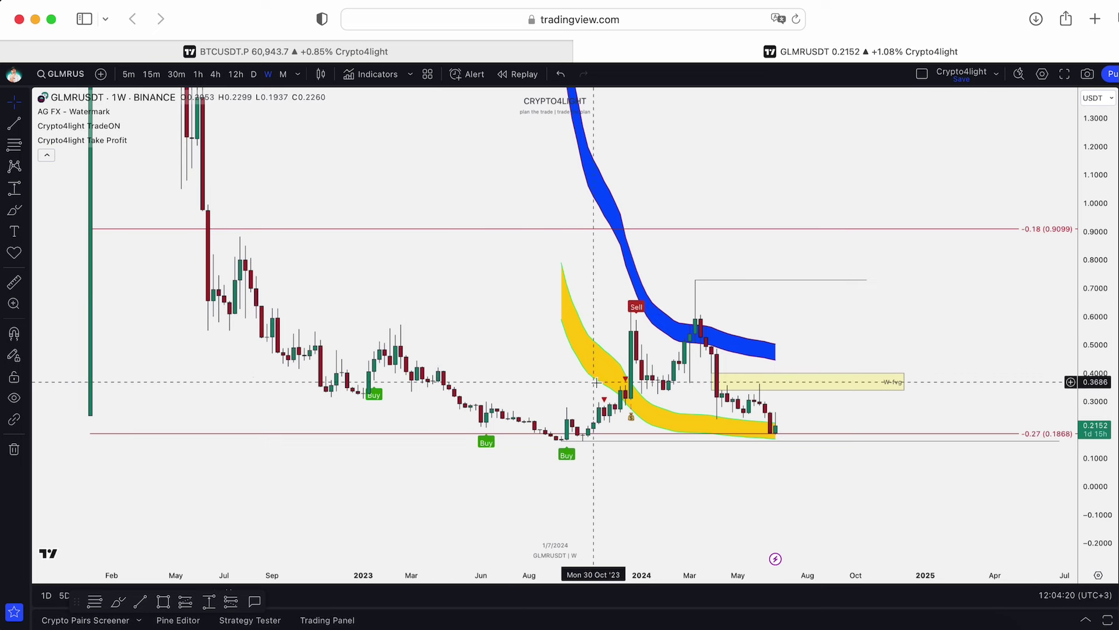
scroll(757, 361, up, 2)
click(843, 380)
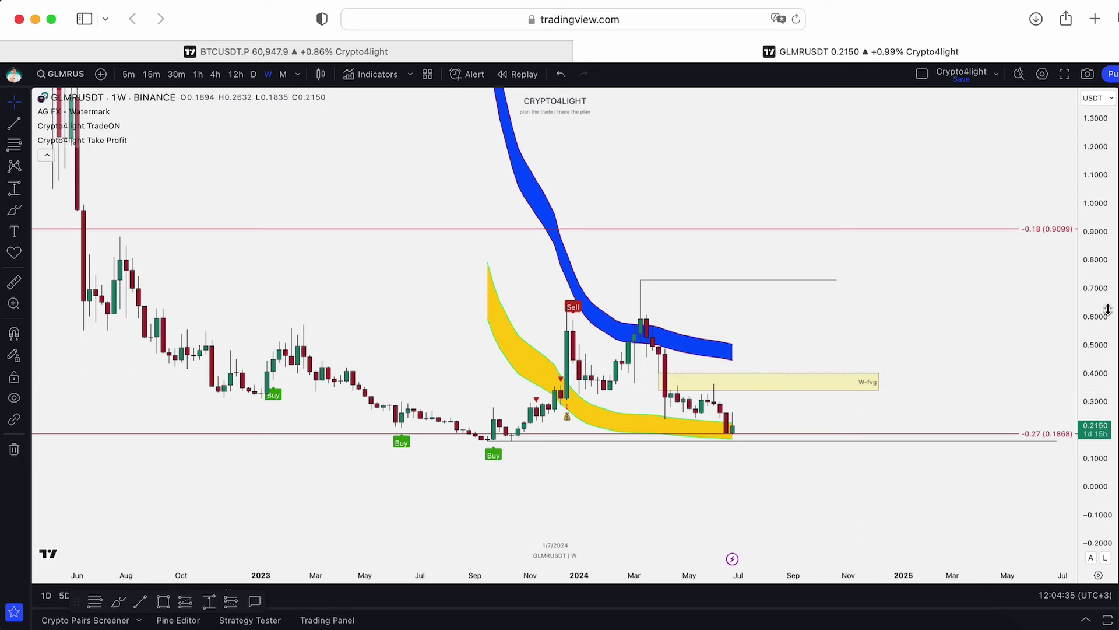
drag(1103, 309, 1103, 280)
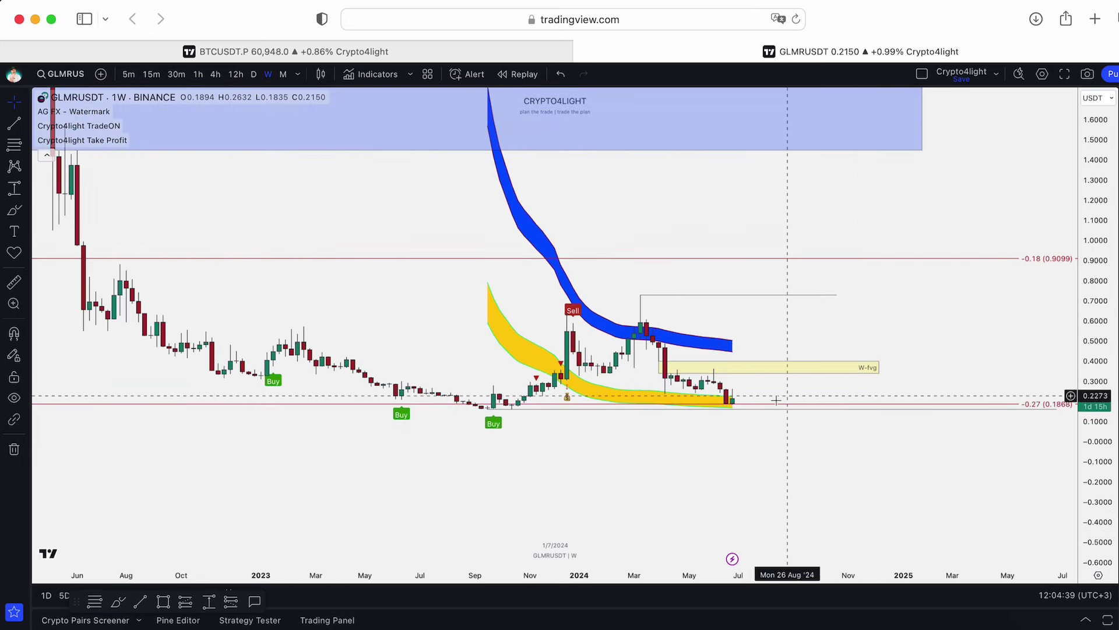
click(739, 373)
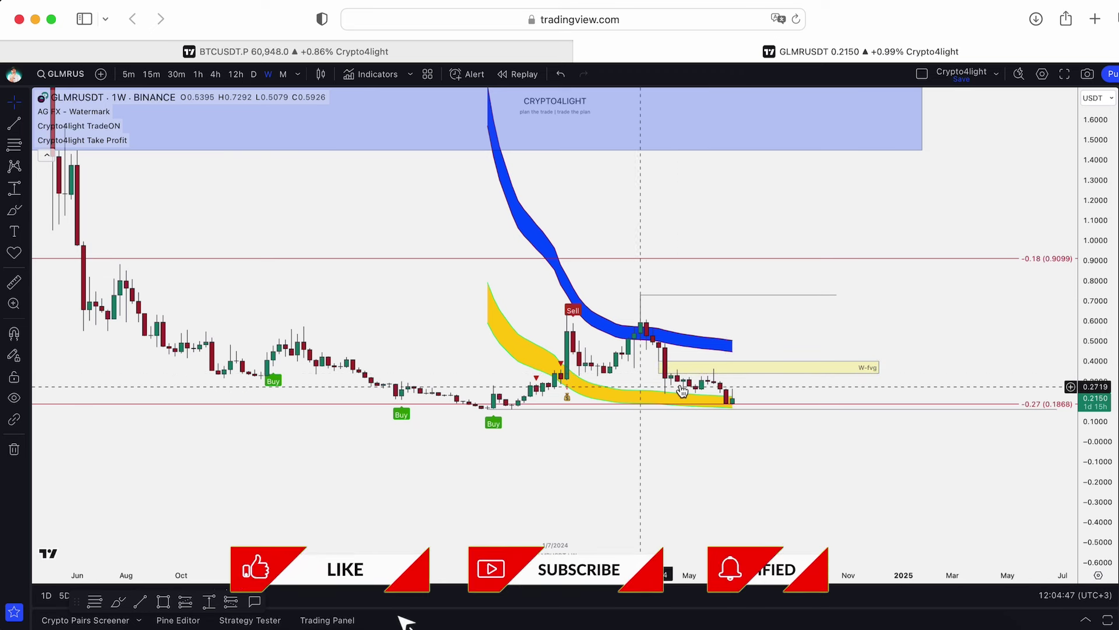
click(658, 336)
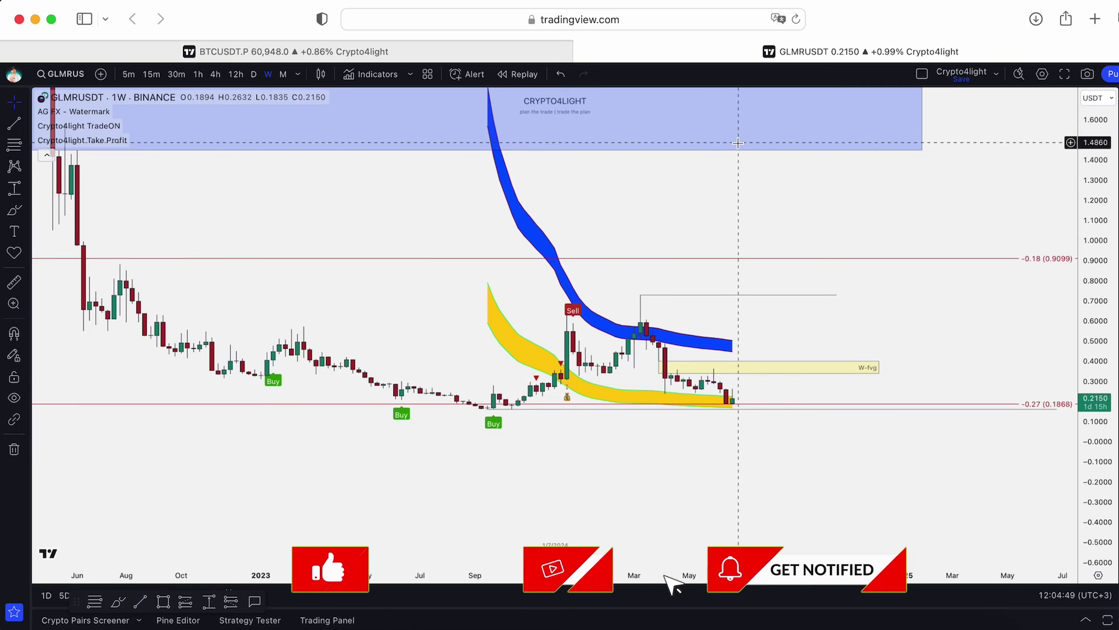